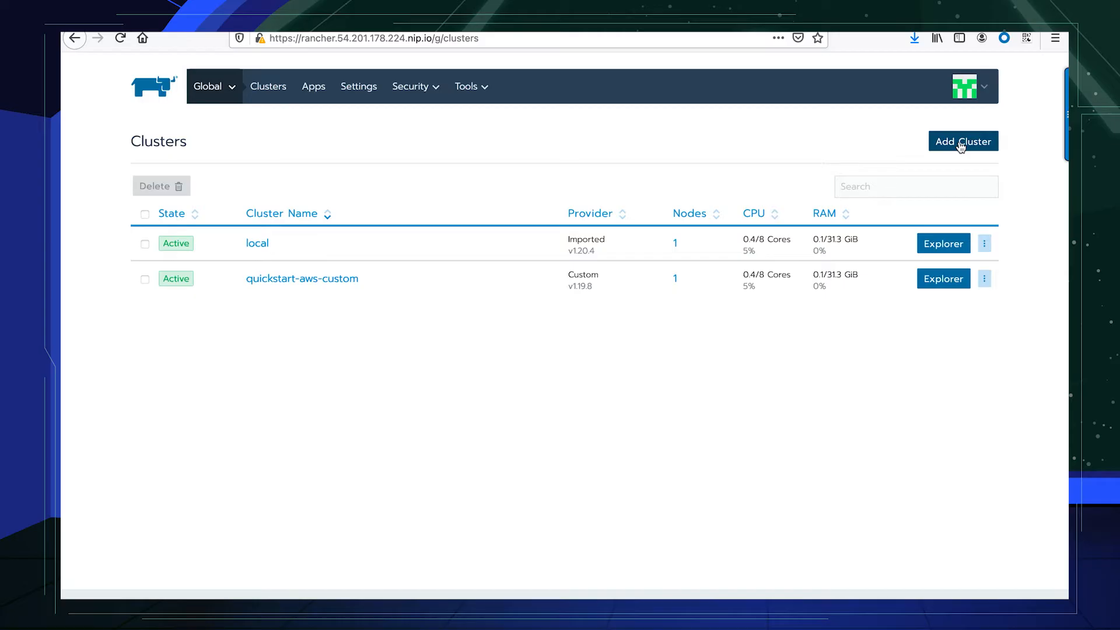
Step: Start adding a new cluster on Amazon EC2 infrastructure and name it demo-cluster
{"action": "left_click", "coordinate": [962, 146]}
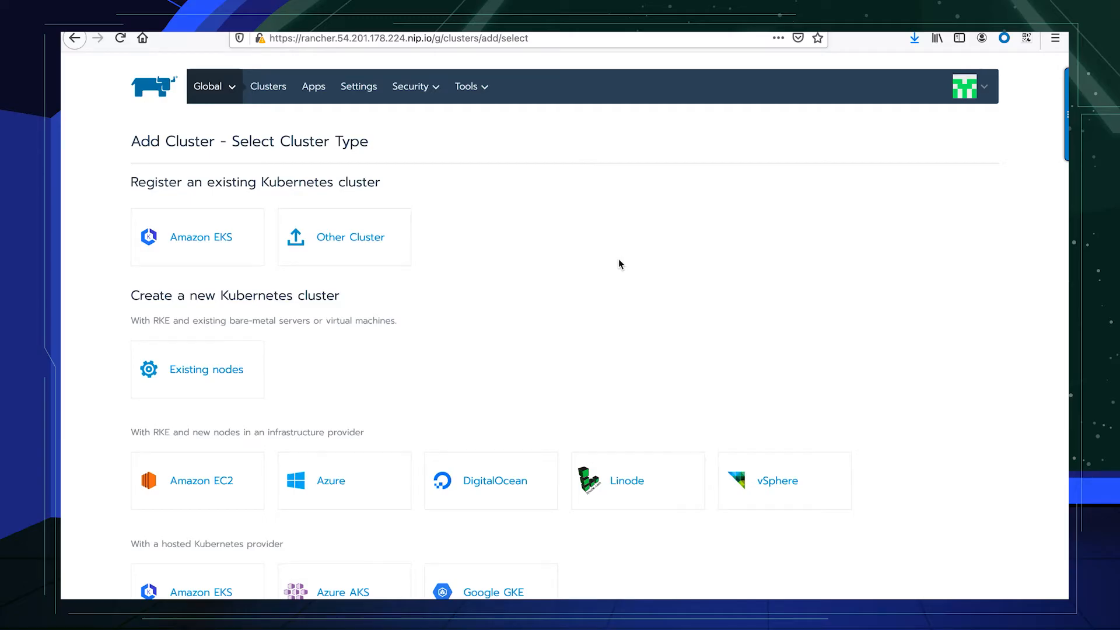
{"action": "scroll", "coordinate": [619, 260], "scroll_direction": "down", "scroll_amount": 2}
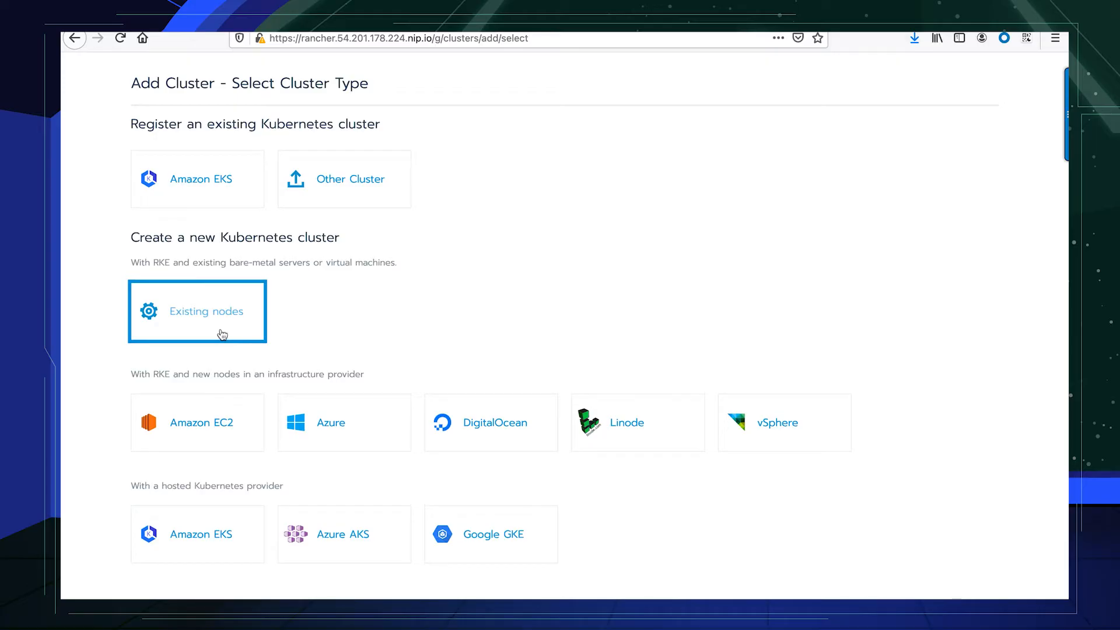
{"action": "scroll", "coordinate": [365, 323], "scroll_direction": "down", "scroll_amount": 1}
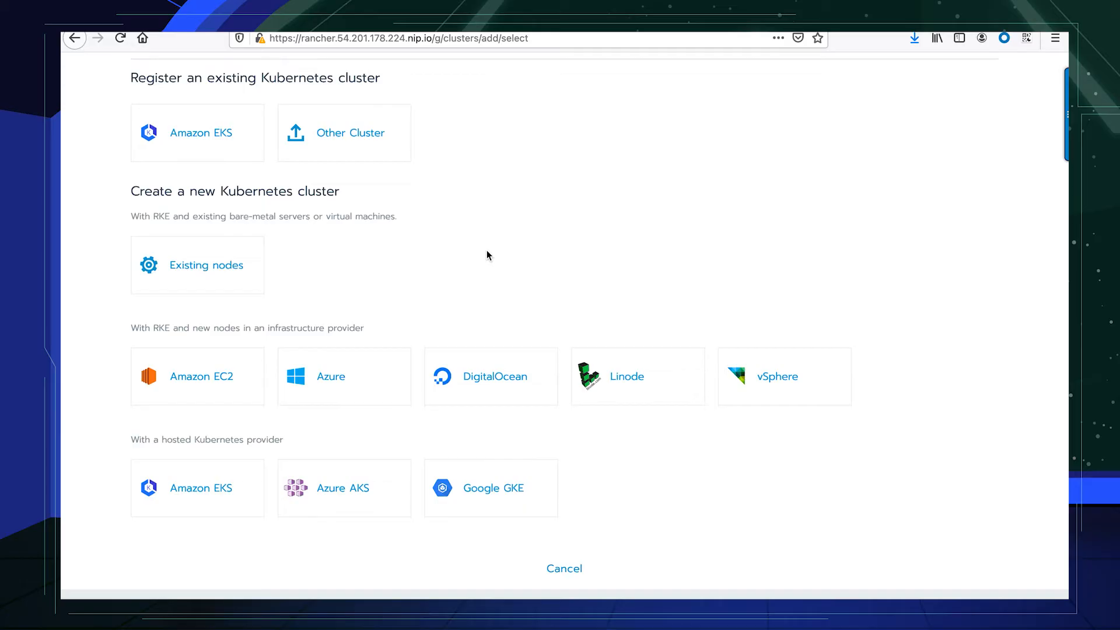
{"action": "scroll", "coordinate": [487, 255], "scroll_direction": "up", "scroll_amount": 3}
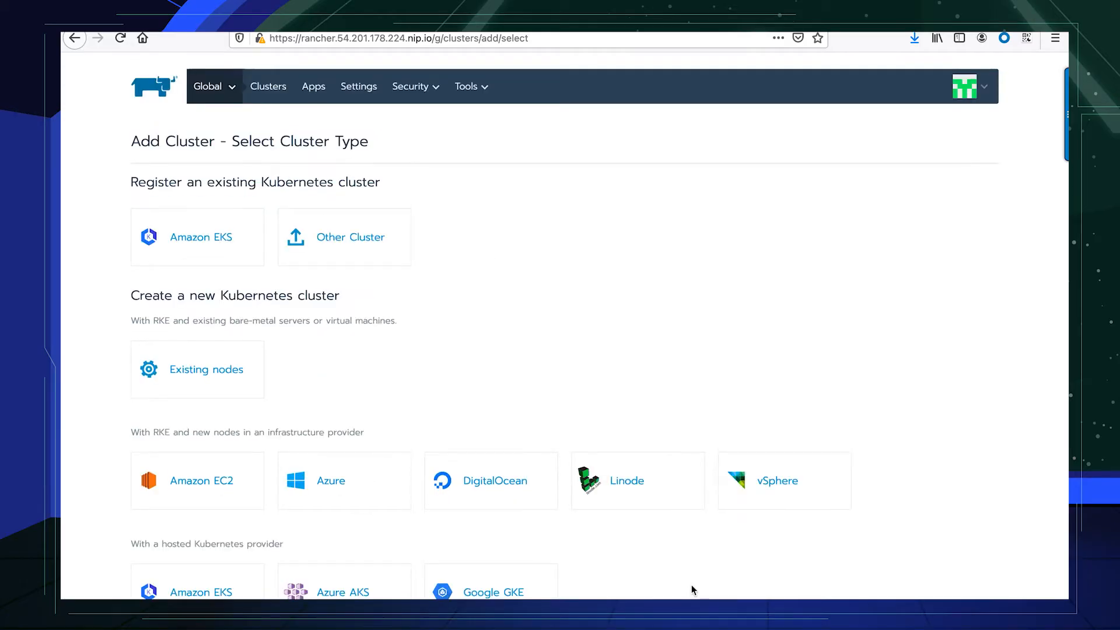
{"action": "left_click", "coordinate": [205, 482]}
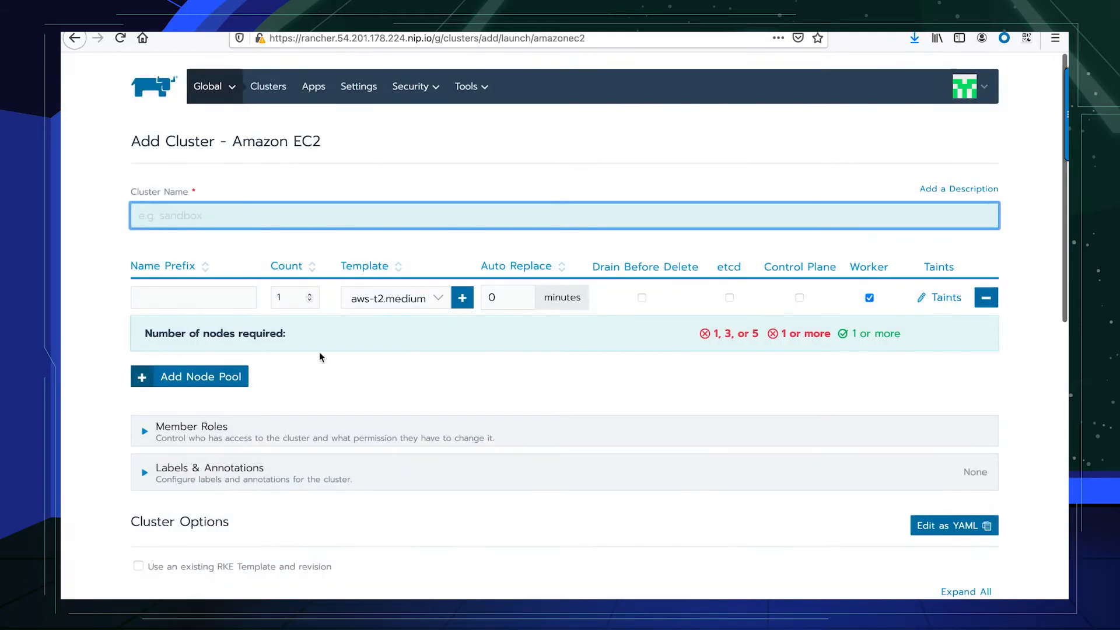
{"action": "type", "text": "demo-cluster"}
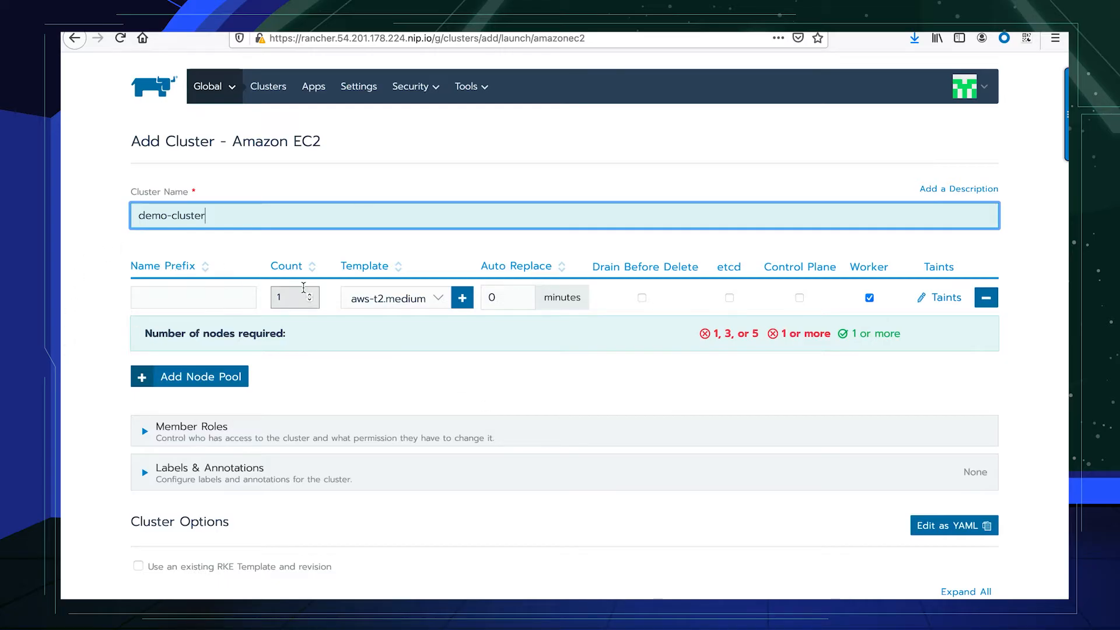
Step: Add two more node pools to the cluster
{"action": "mouse_move", "coordinate": [513, 307]}
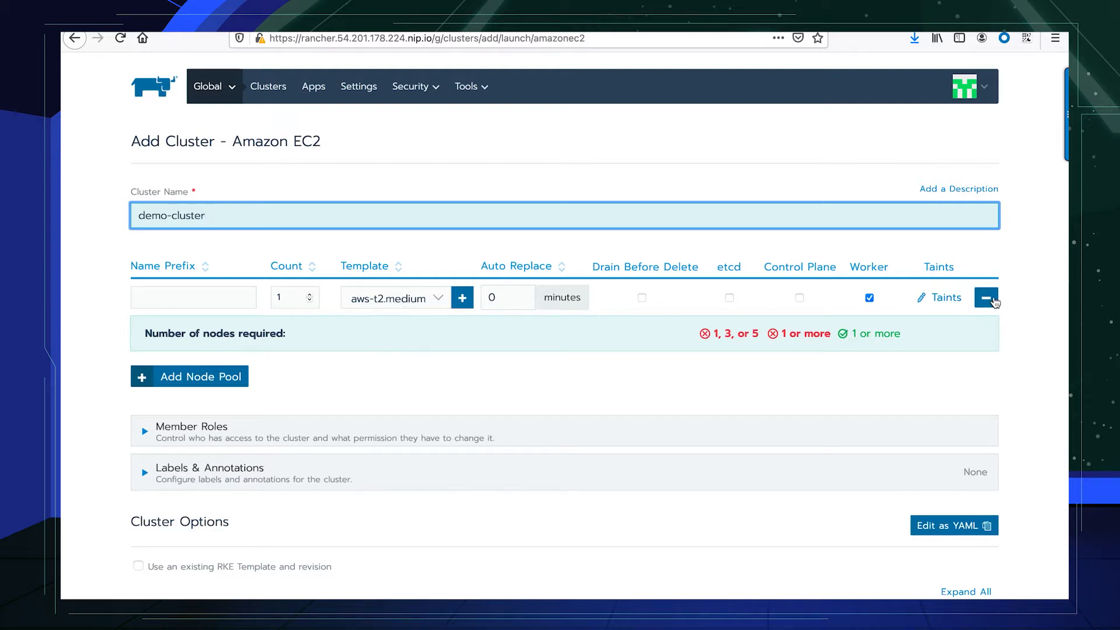
{"action": "left_click", "coordinate": [219, 387]}
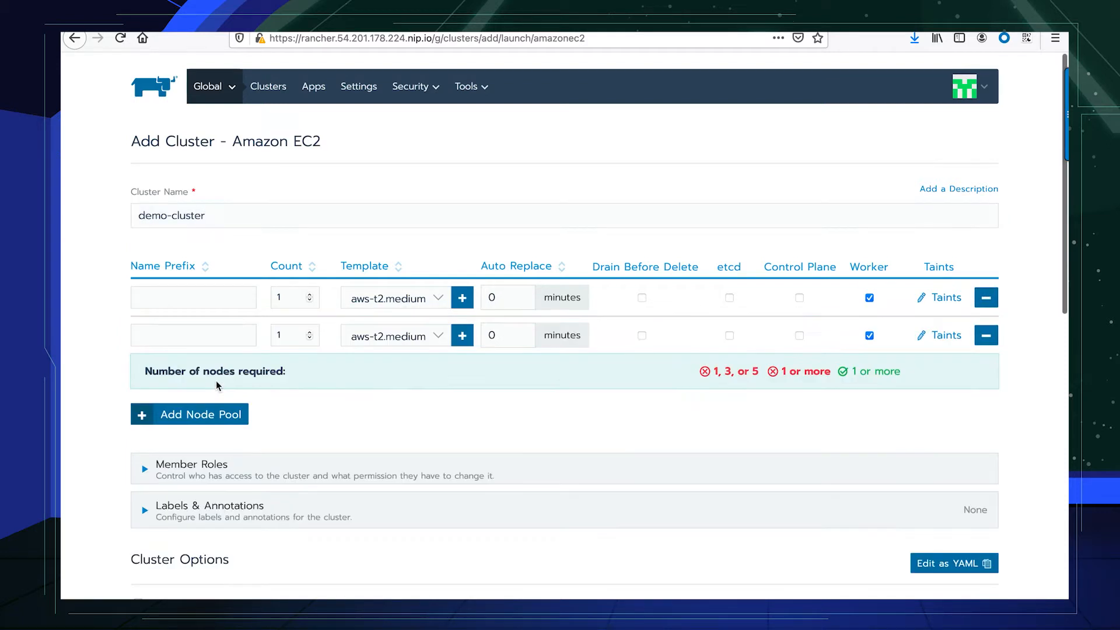
{"action": "left_click", "coordinate": [204, 408]}
Step: Configure the first node pool with prefix node-etcd, the aws-t2.medium template and only the etcd role
{"action": "left_click", "coordinate": [217, 302]}
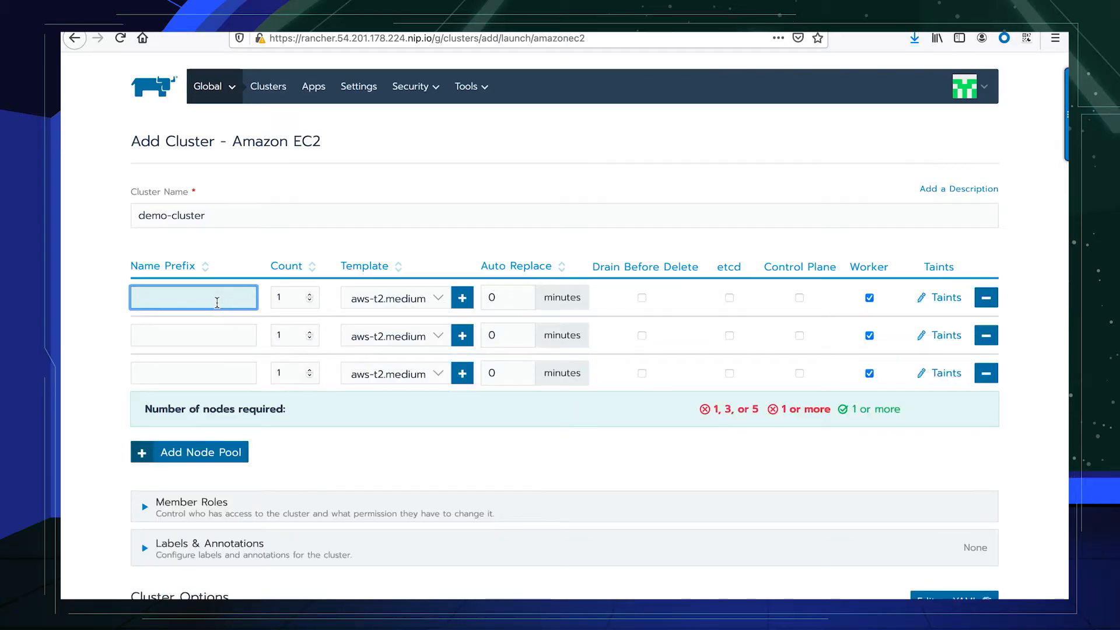
{"action": "type", "text": "e"}
{"action": "key", "text": "BackSpace"}
{"action": "type", "text": "etc"}
{"action": "key", "text": "BackSpace"}
{"action": "key", "text": "BackSpace"}
{"action": "key", "text": "BackSpace"}
{"action": "type", "text": "node-etcd"}
{"action": "left_click", "coordinate": [440, 299]}
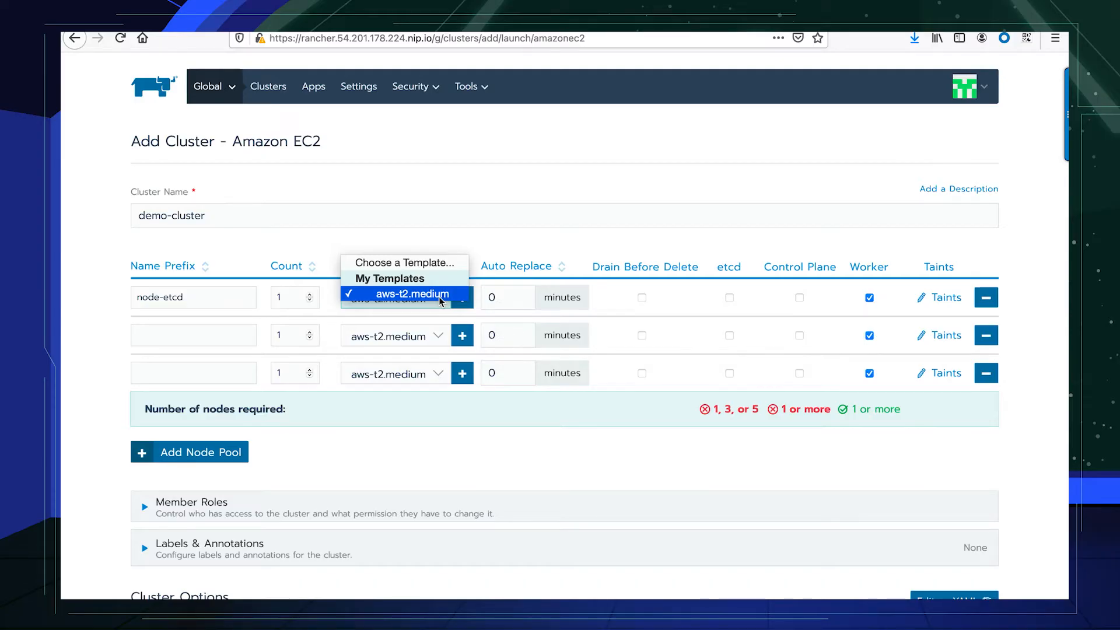
{"action": "left_click", "coordinate": [437, 297]}
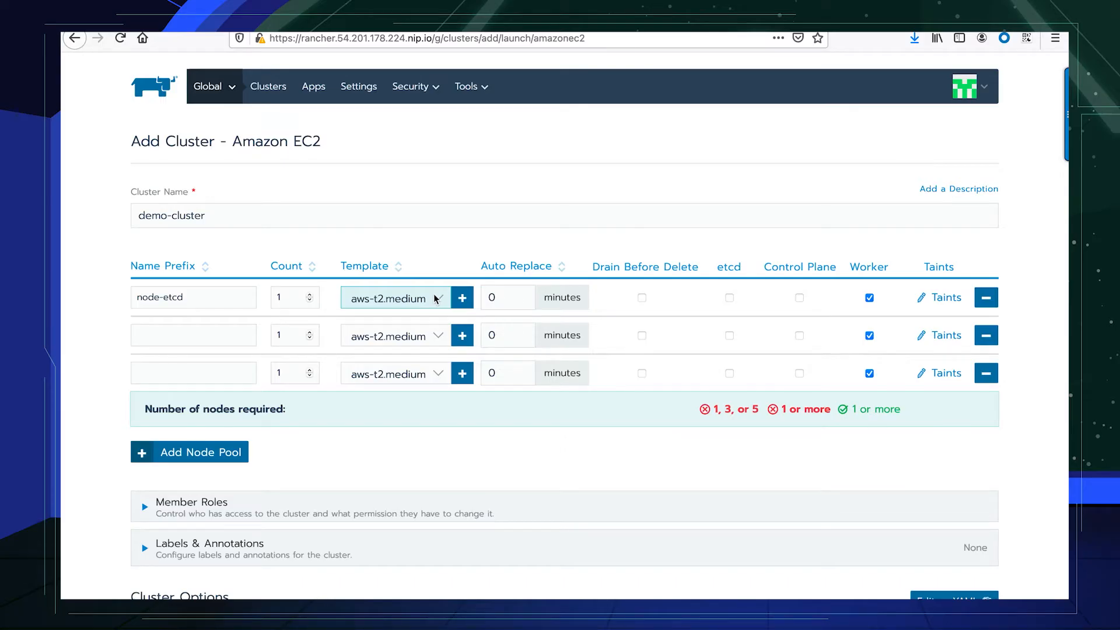
{"action": "left_click", "coordinate": [730, 298]}
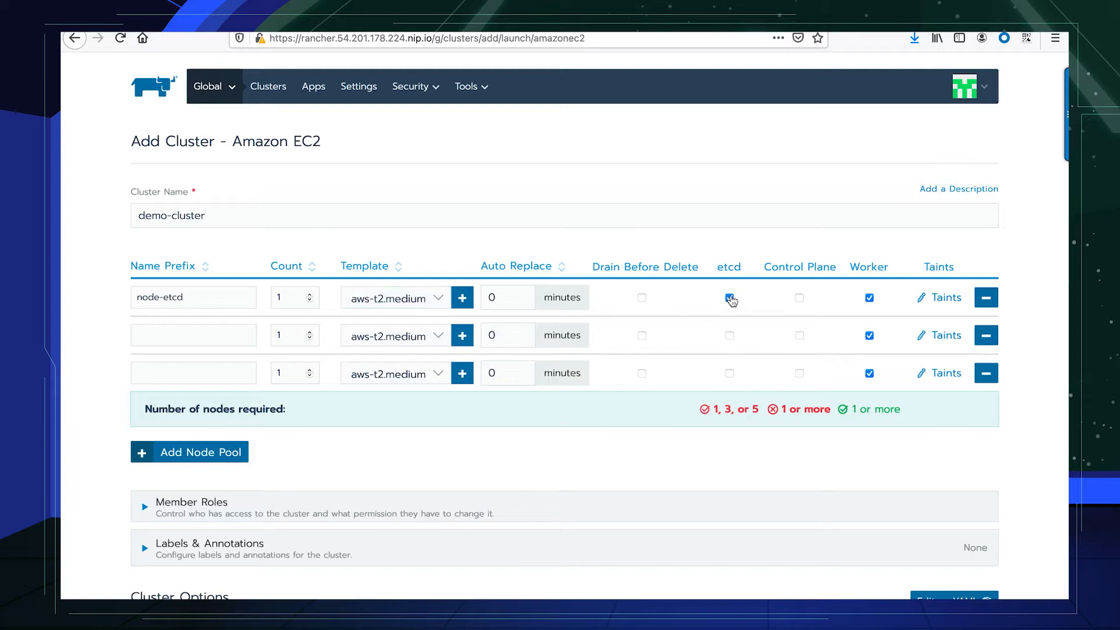
{"action": "left_click", "coordinate": [870, 298]}
Step: Configure the second node pool with prefix node-ctrl and only the Control Plane role
{"action": "left_click", "coordinate": [869, 335]}
{"action": "left_click", "coordinate": [198, 330]}
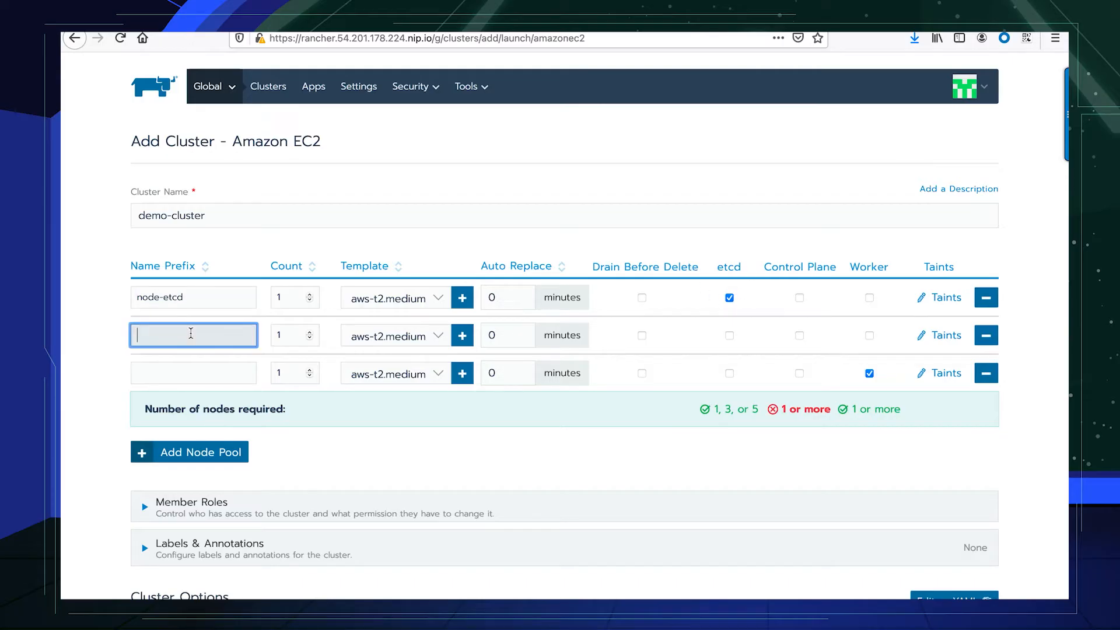
{"action": "type", "text": "node-ctrl"}
{"action": "left_click", "coordinate": [799, 335]}
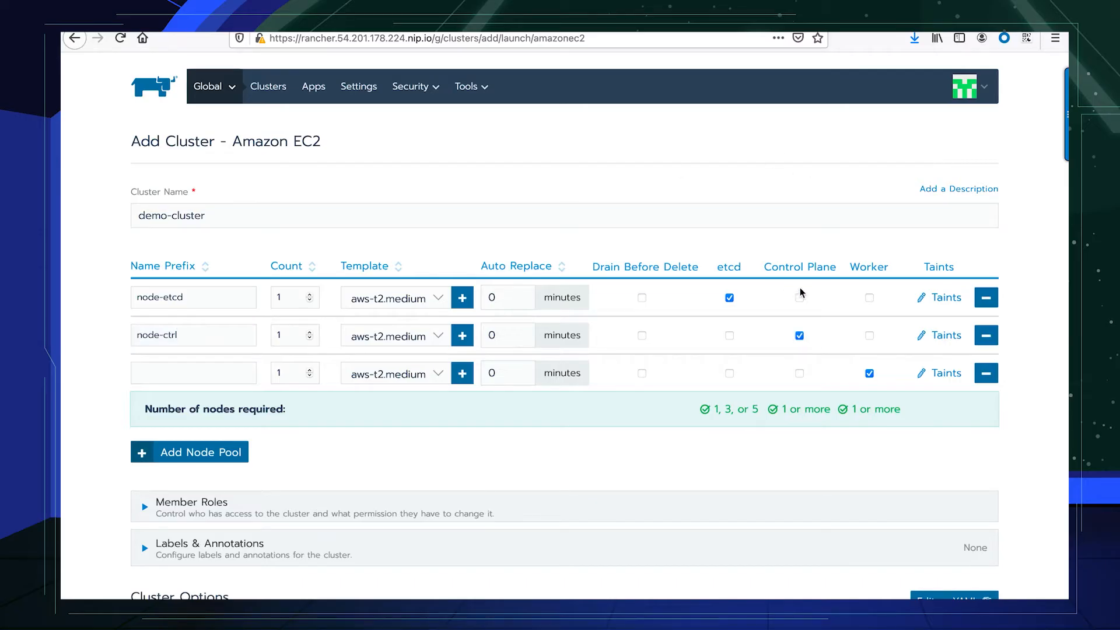
Step: Give the third node pool, the worker pool, the prefix node-wrk- and a count of 2
{"action": "left_click", "coordinate": [173, 374]}
{"action": "type", "text": "n"}
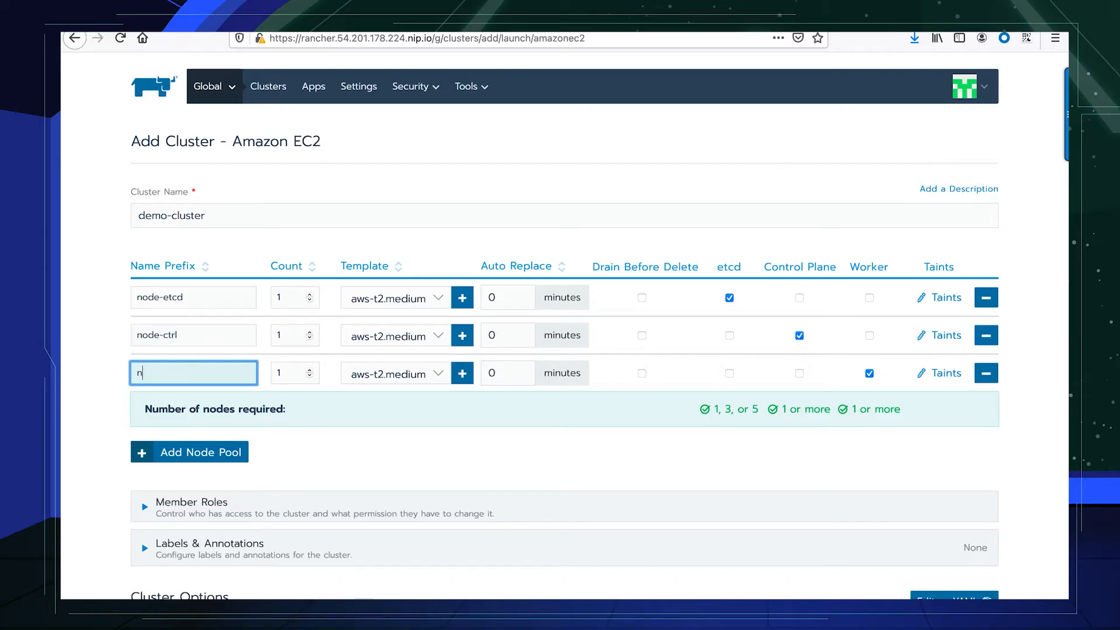
{"action": "type", "text": "ode-wrk-"}
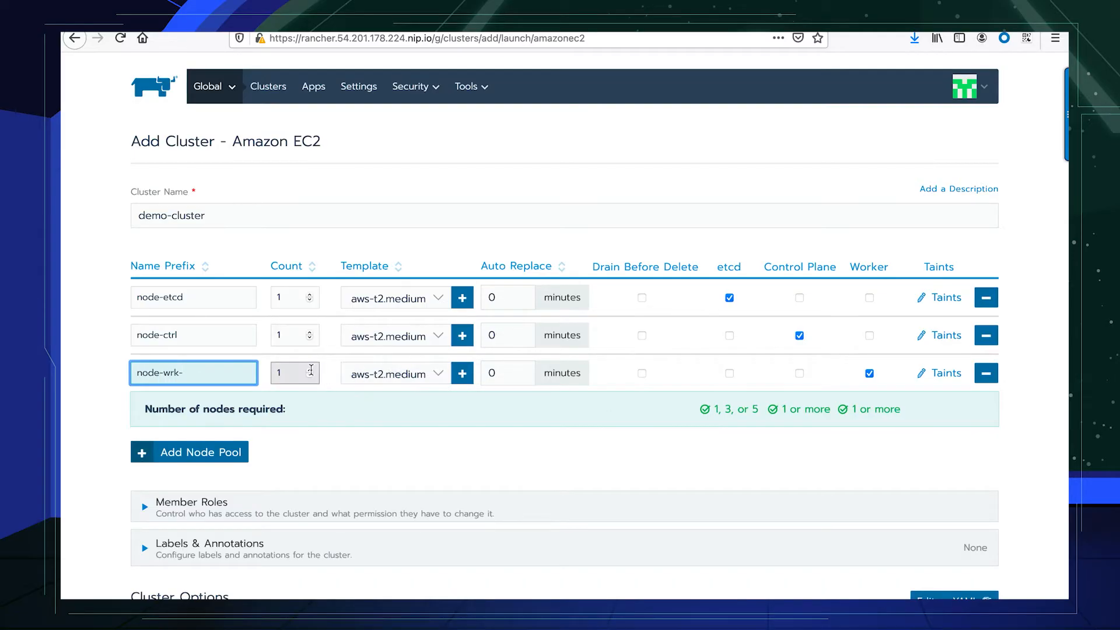
{"action": "left_click", "coordinate": [309, 369]}
{"action": "left_click", "coordinate": [311, 370]}
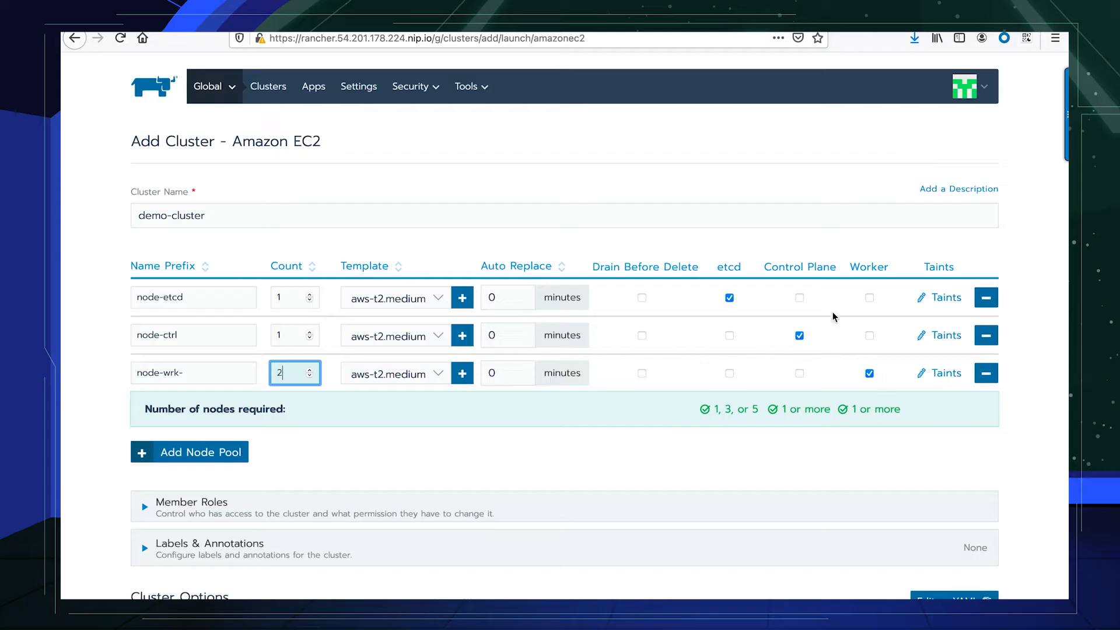
Step: Select v1.20.6-rancher1-1 as the cluster's Kubernetes version
{"action": "scroll", "coordinate": [799, 405], "scroll_direction": "down", "scroll_amount": 3}
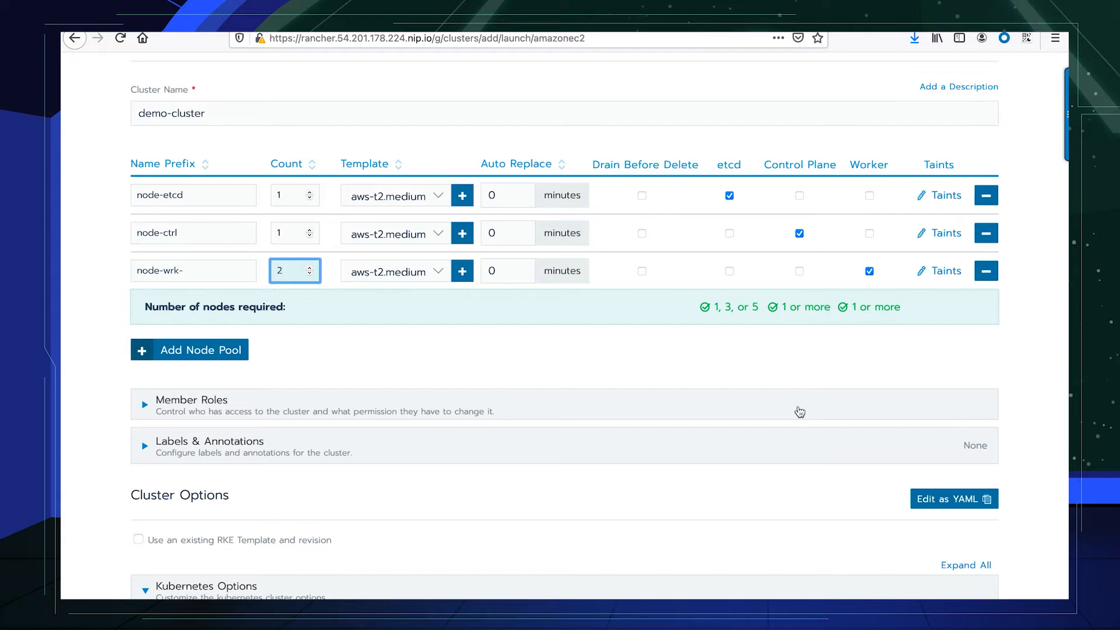
{"action": "scroll", "coordinate": [799, 412], "scroll_direction": "down", "scroll_amount": 6}
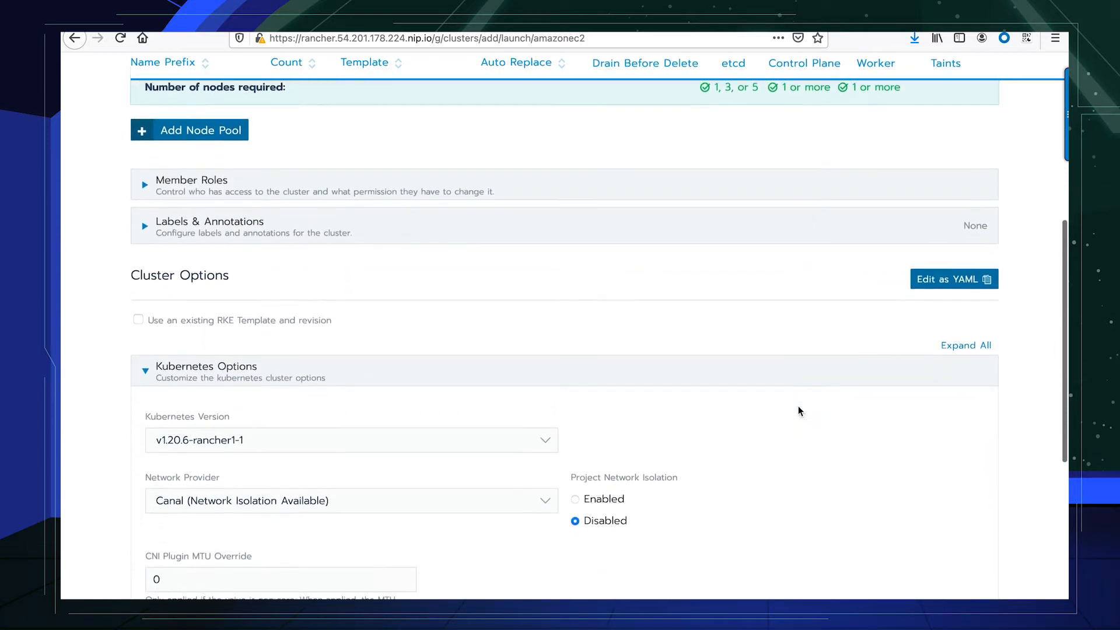
{"action": "scroll", "coordinate": [799, 411], "scroll_direction": "down", "scroll_amount": 3}
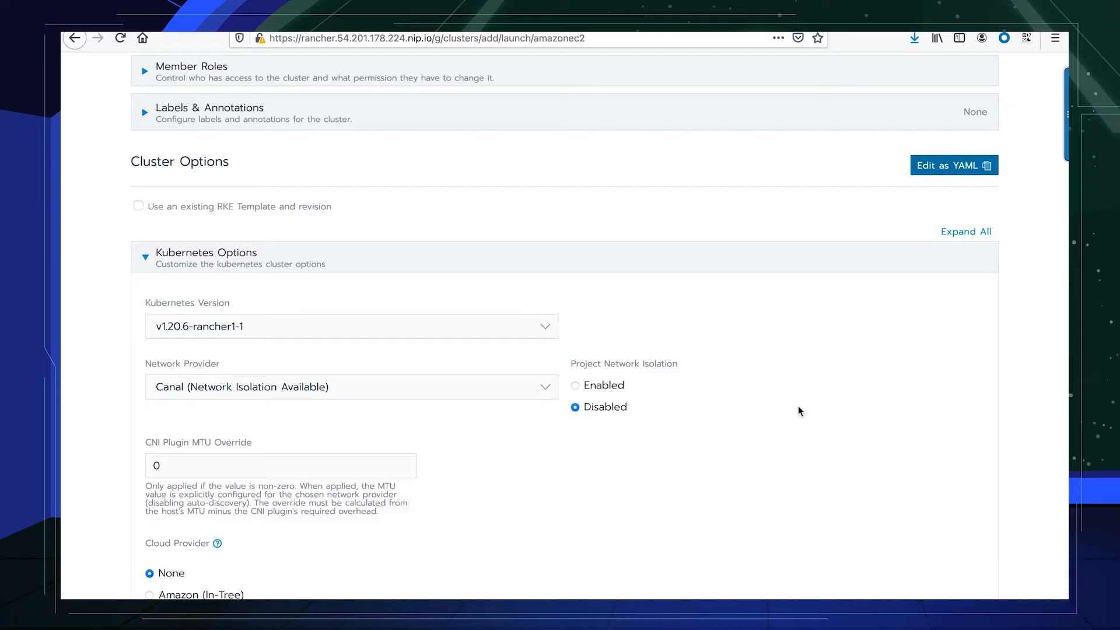
{"action": "scroll", "coordinate": [551, 324], "scroll_direction": "down", "scroll_amount": 4}
{"action": "scroll", "coordinate": [551, 326], "scroll_direction": "up", "scroll_amount": 5}
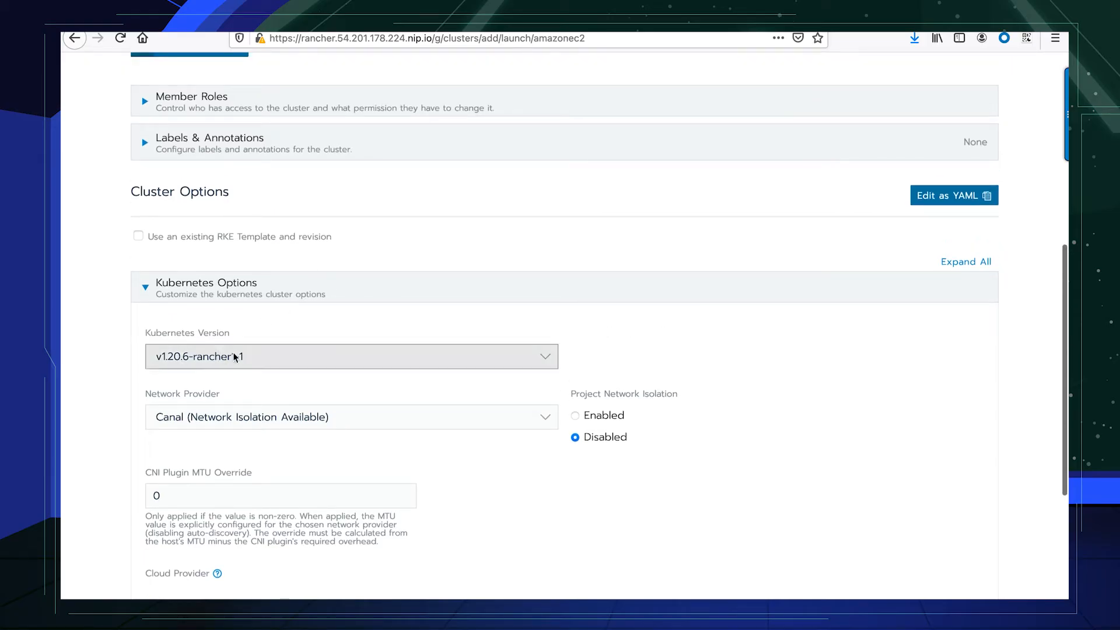
{"action": "left_click", "coordinate": [336, 360]}
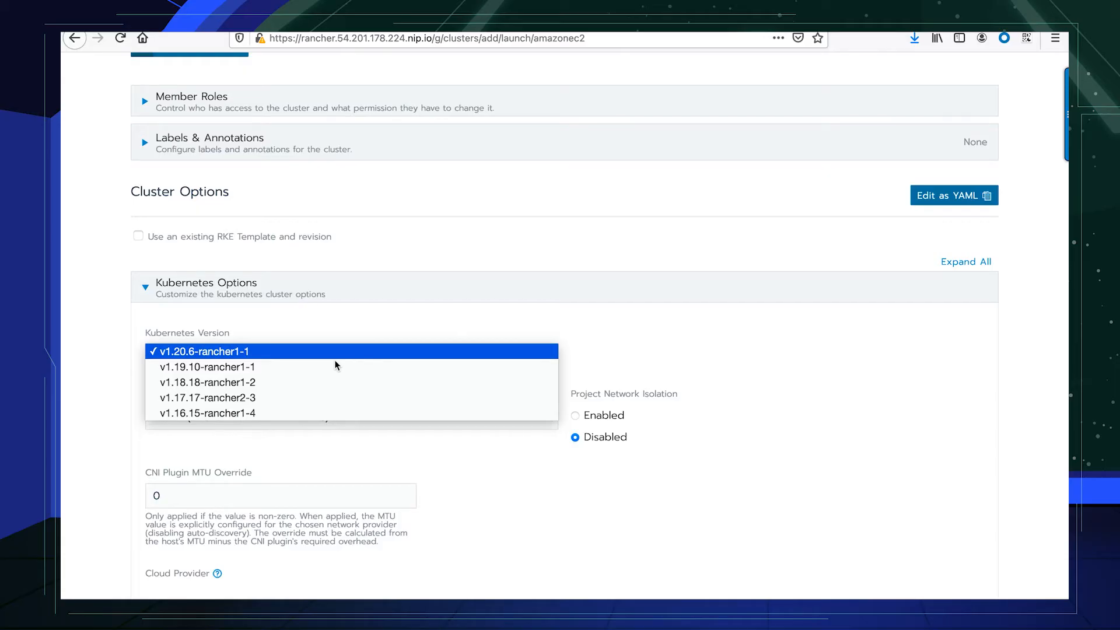
{"action": "left_click", "coordinate": [301, 355]}
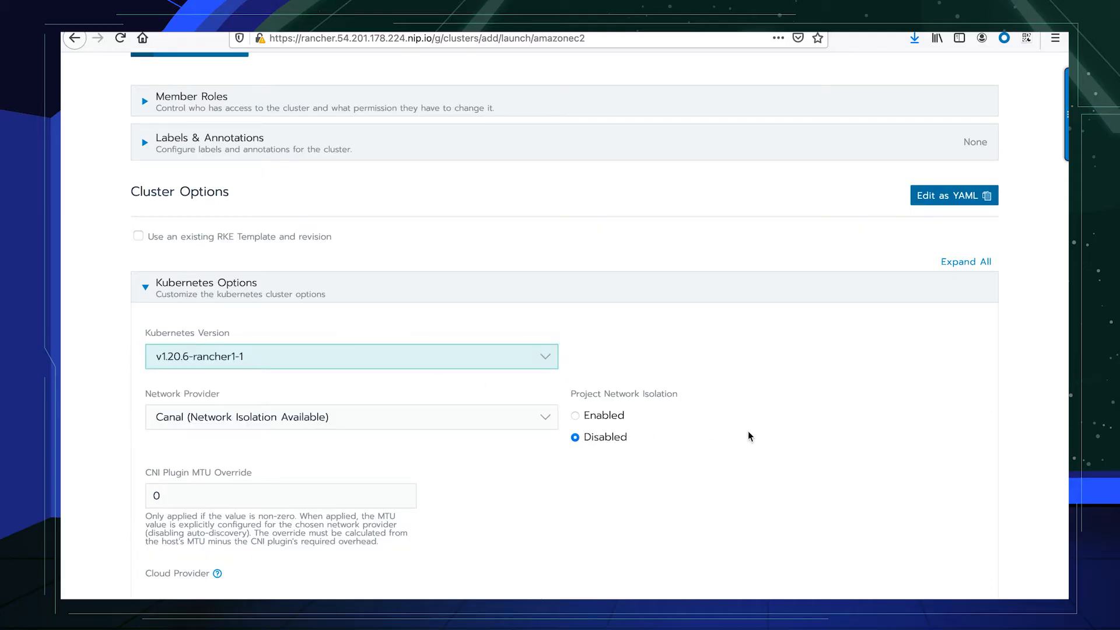
Step: Examine the cloud provider, private registry and advanced options, and collapse the expanded sections again
{"action": "scroll", "coordinate": [454, 439], "scroll_direction": "down", "scroll_amount": 3}
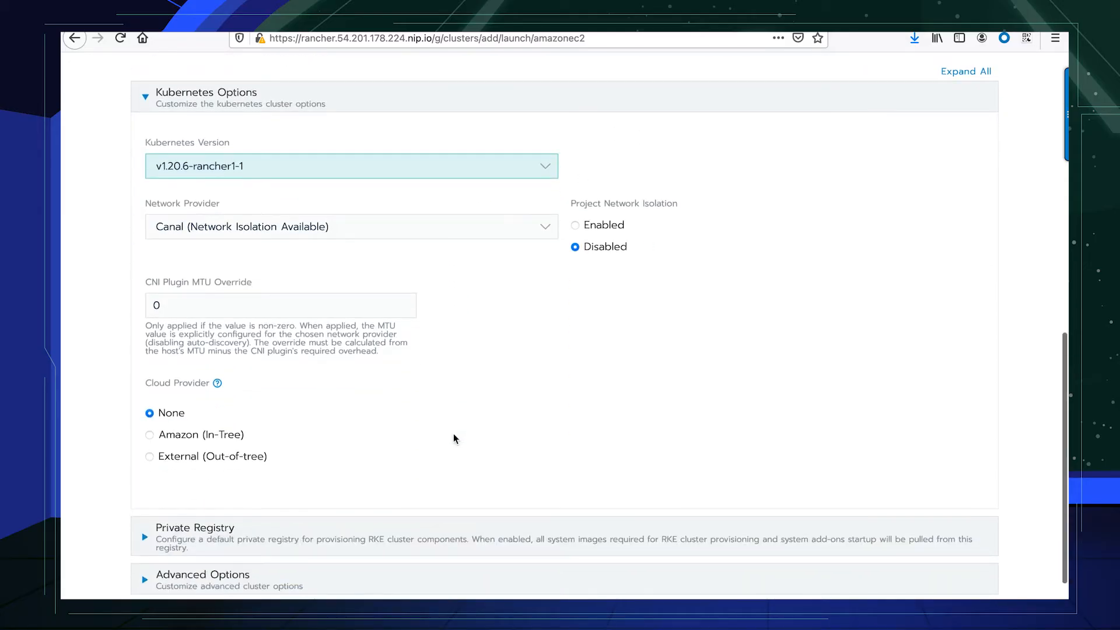
{"action": "scroll", "coordinate": [415, 393], "scroll_direction": "down", "scroll_amount": 2}
{"action": "left_click", "coordinate": [362, 442]}
{"action": "scroll", "coordinate": [363, 442], "scroll_direction": "down", "scroll_amount": 2}
{"action": "left_click", "coordinate": [318, 485]}
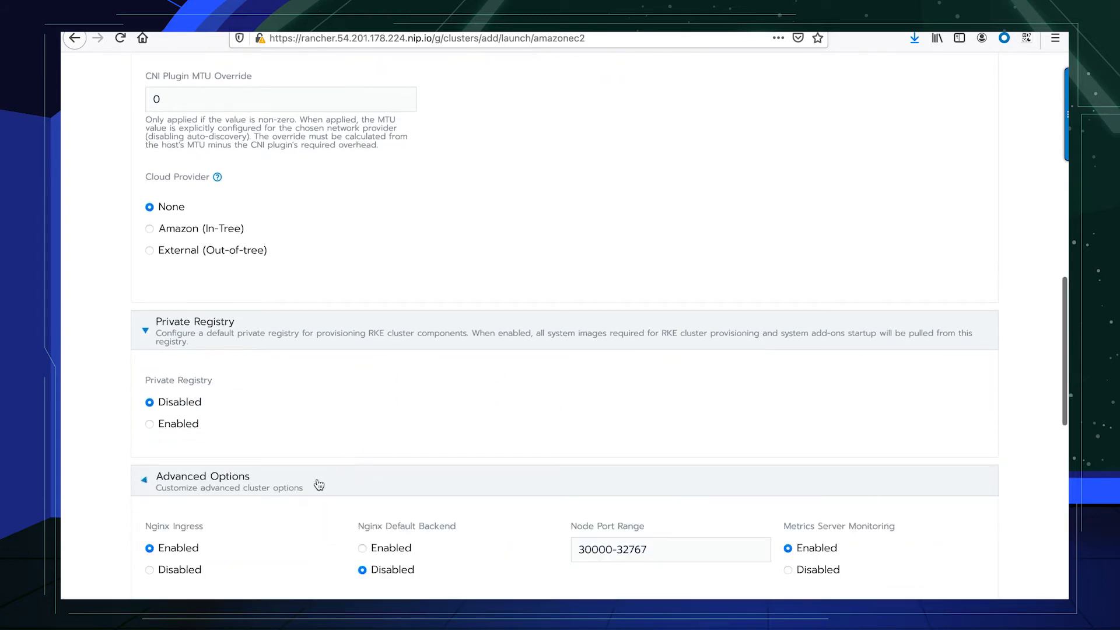
{"action": "left_click", "coordinate": [318, 485]}
{"action": "left_click", "coordinate": [306, 342]}
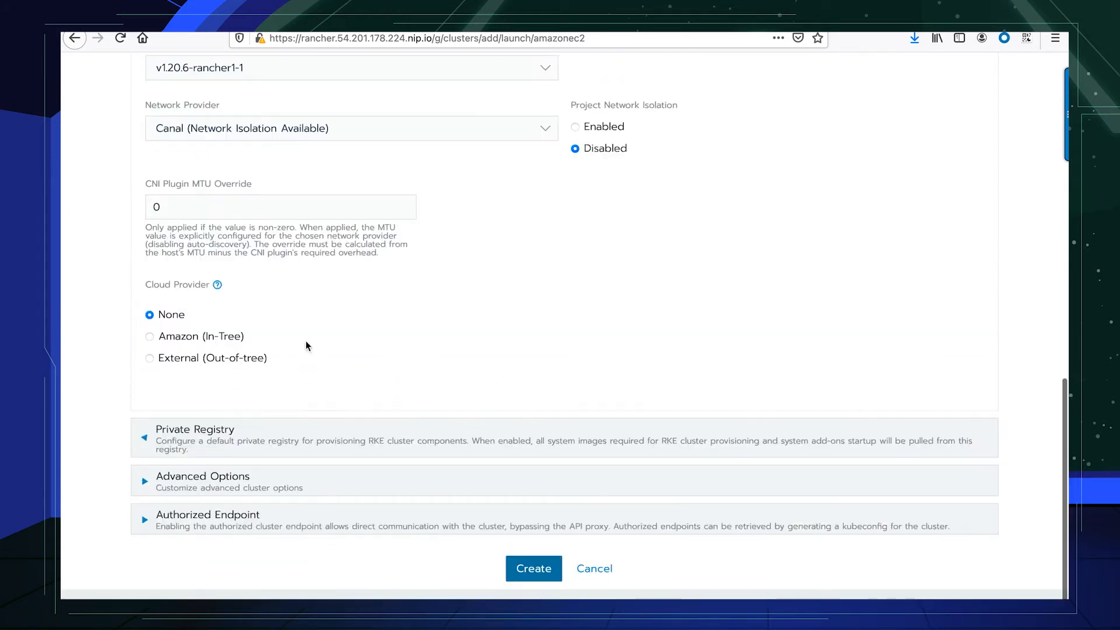
Step: Base the cluster options on the existing RKE template k8s-approved-cluster-config
{"action": "scroll", "coordinate": [370, 333], "scroll_direction": "up", "scroll_amount": 8}
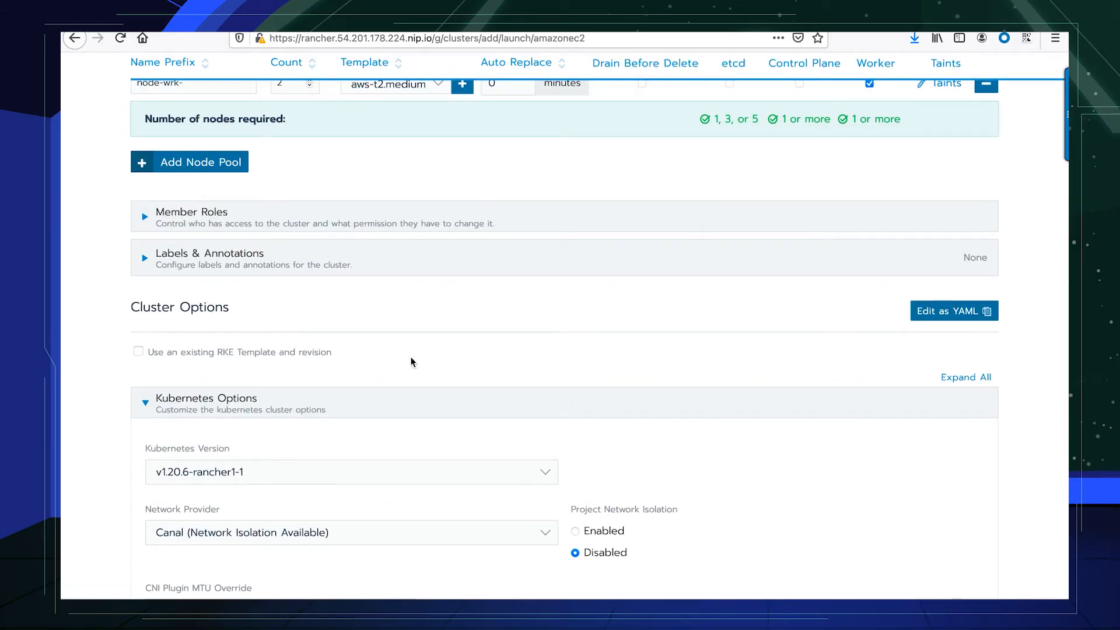
{"action": "scroll", "coordinate": [324, 367], "scroll_direction": "up", "scroll_amount": 1}
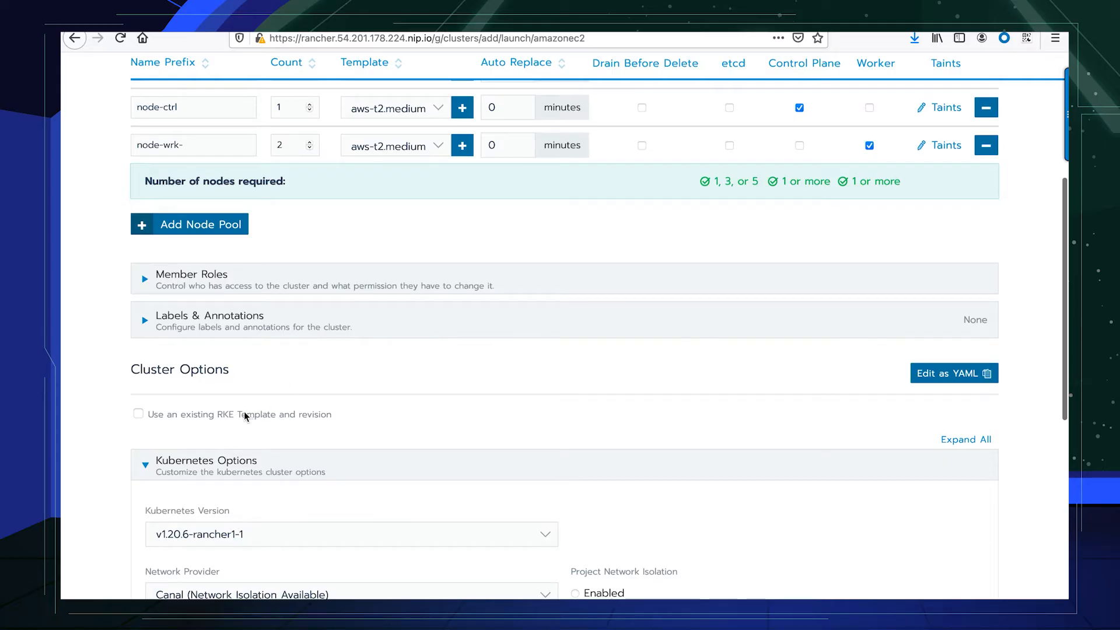
{"action": "left_click", "coordinate": [139, 416]}
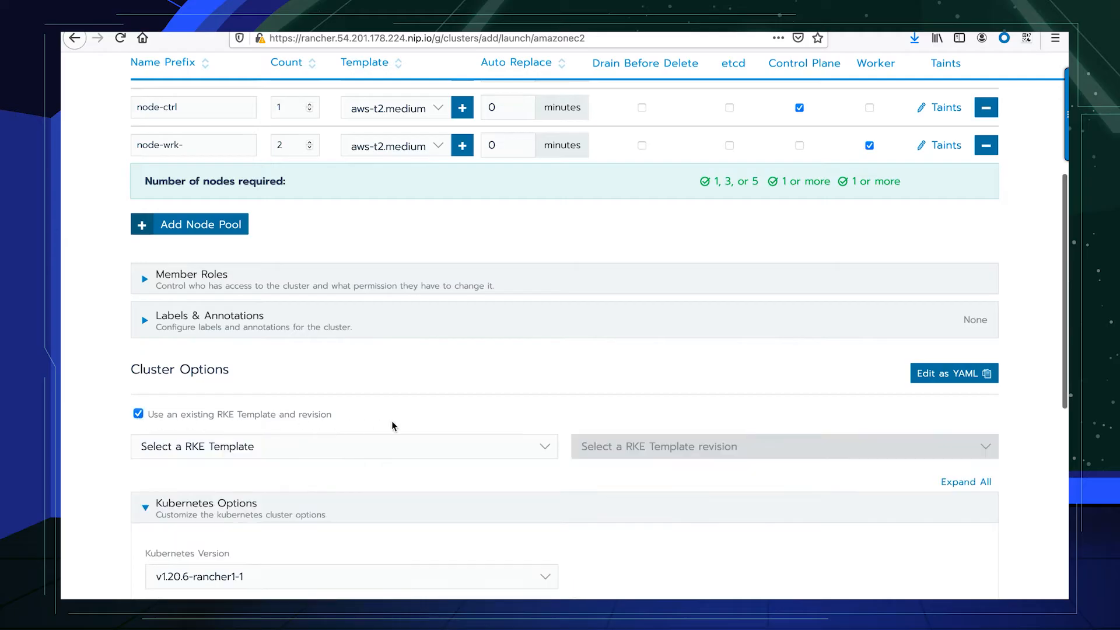
{"action": "left_click", "coordinate": [546, 451]}
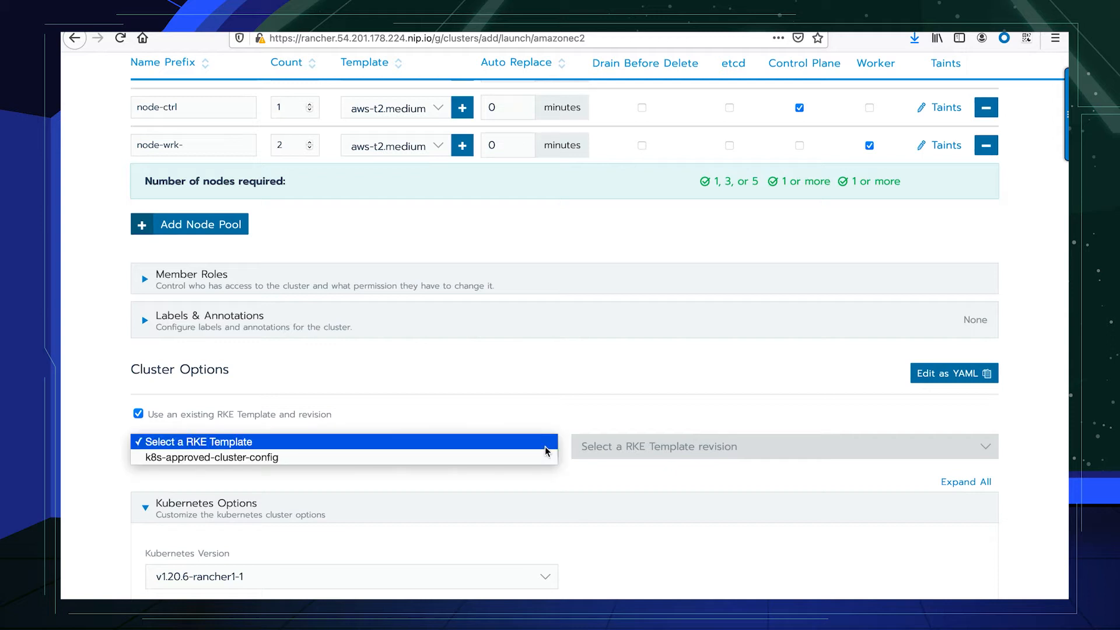
{"action": "left_click", "coordinate": [536, 458]}
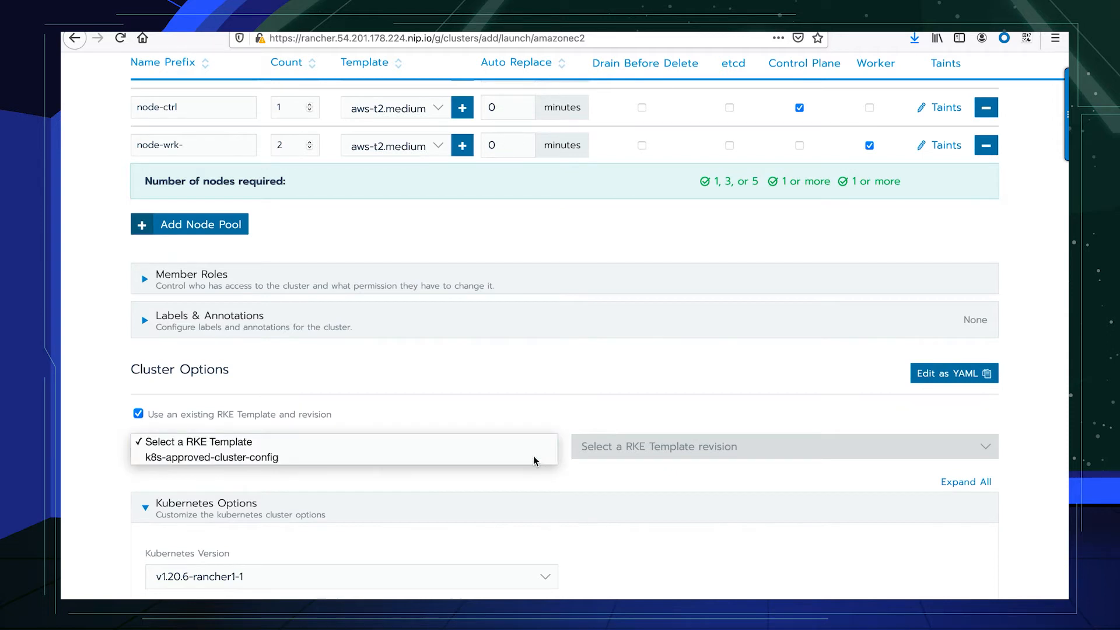
Step: Review the Kubernetes, registry, advanced and endpoint options set by the RKE template revision, and create the cluster
{"action": "scroll", "coordinate": [380, 442], "scroll_direction": "down", "scroll_amount": 3}
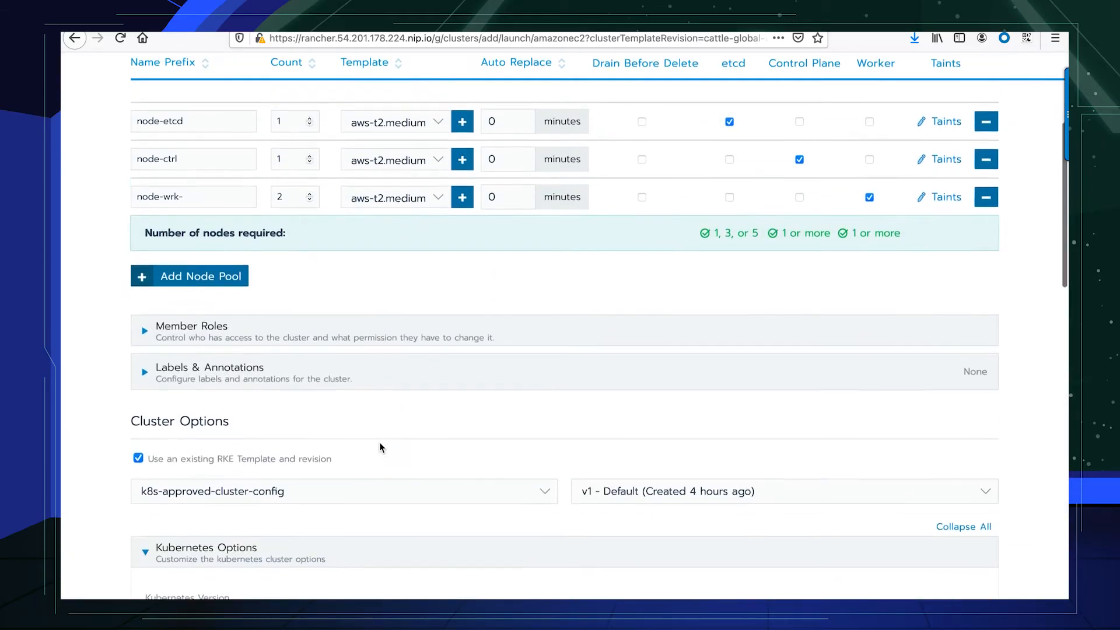
{"action": "scroll", "coordinate": [280, 453], "scroll_direction": "down", "scroll_amount": 3}
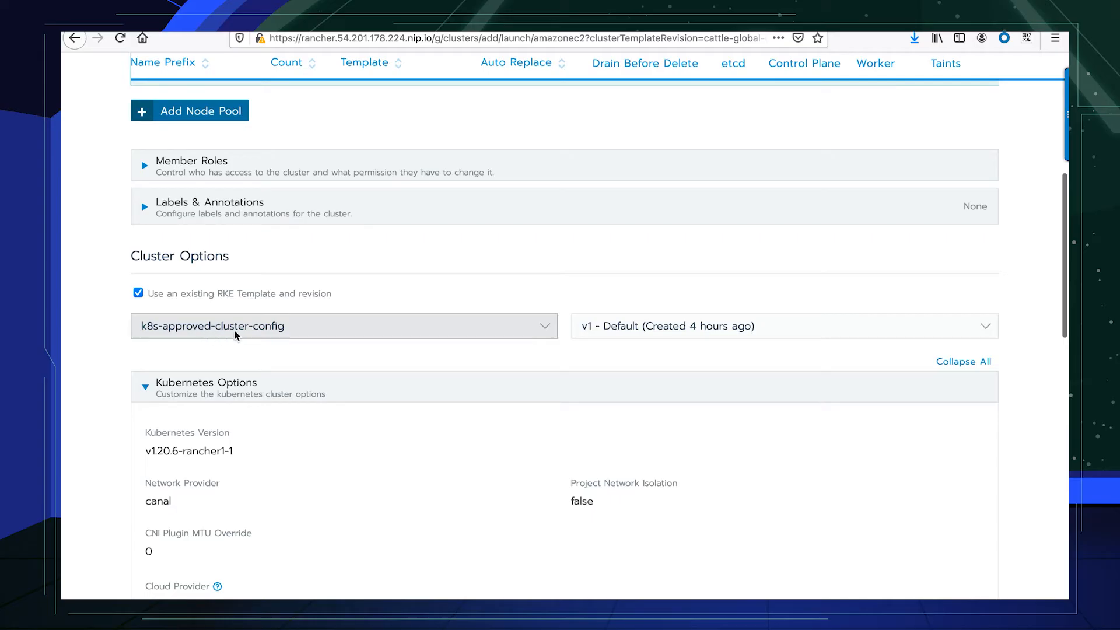
{"action": "scroll", "coordinate": [290, 327], "scroll_direction": "down", "scroll_amount": 3}
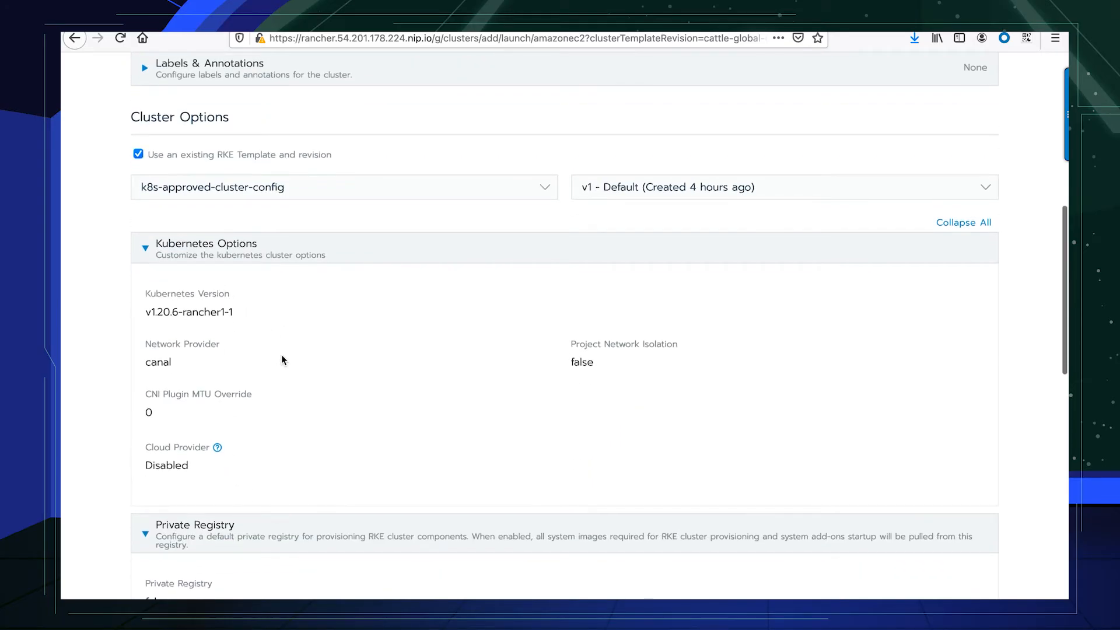
{"action": "scroll", "coordinate": [281, 355], "scroll_direction": "down", "scroll_amount": 2}
{"action": "scroll", "coordinate": [210, 371], "scroll_direction": "down", "scroll_amount": 5}
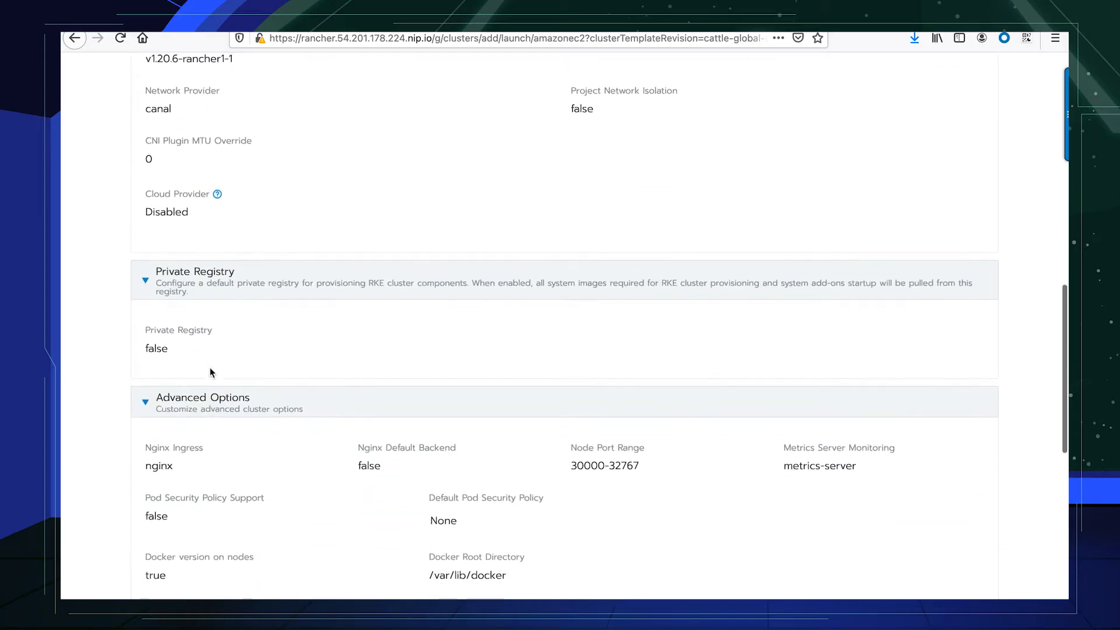
{"action": "scroll", "coordinate": [210, 371], "scroll_direction": "down", "scroll_amount": 10}
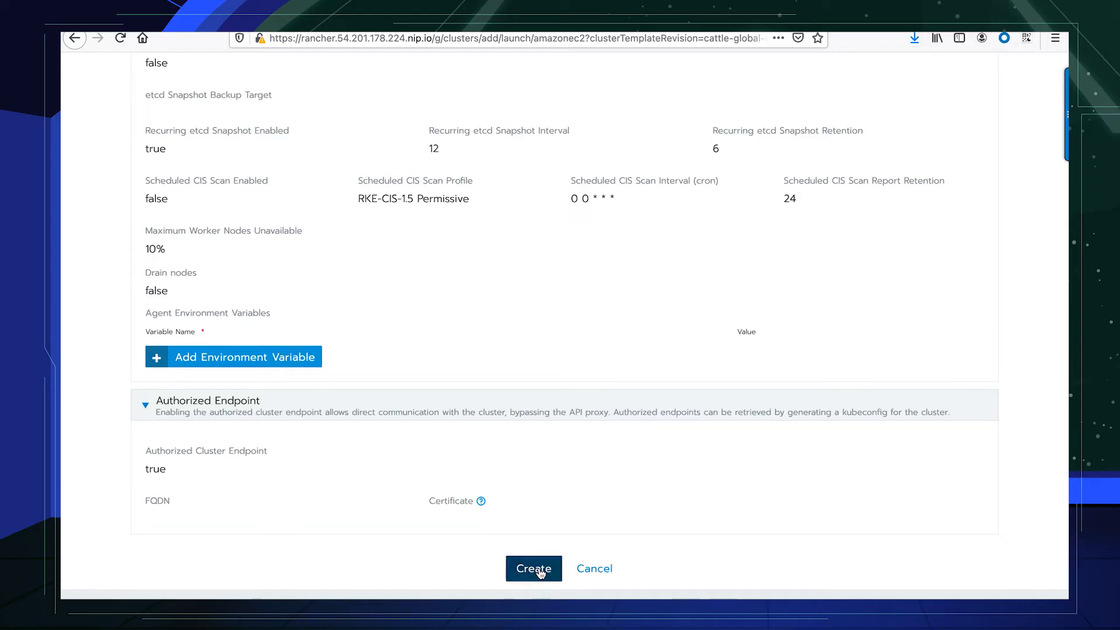
{"action": "left_click", "coordinate": [537, 569]}
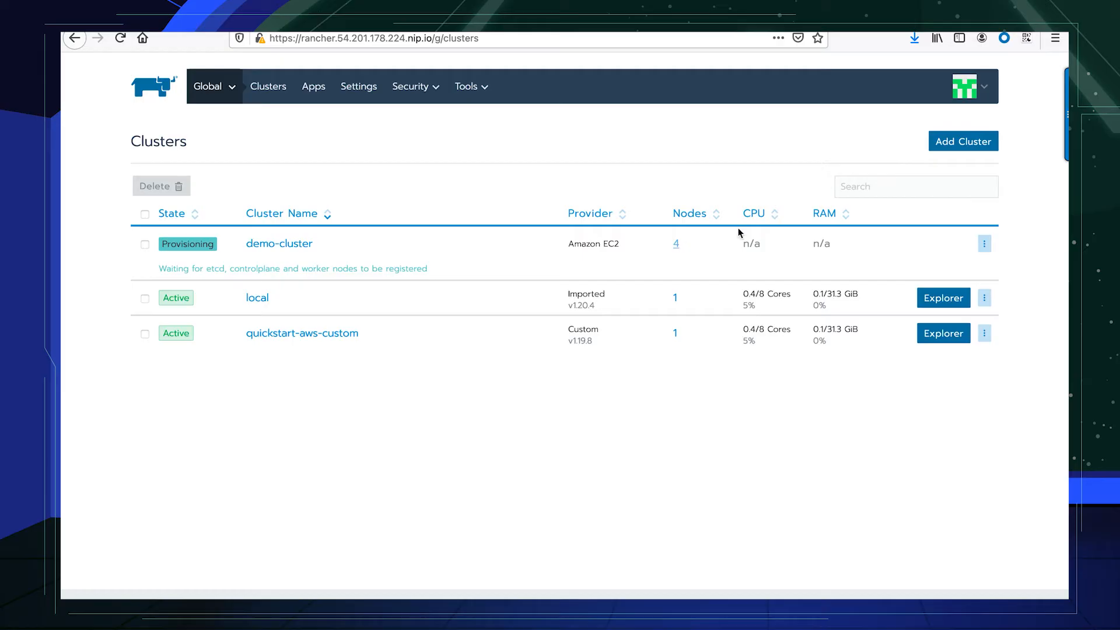
Step: Inspect the node pools of demo-cluster during provisioning and return to the global cluster list
{"action": "left_click", "coordinate": [987, 86]}
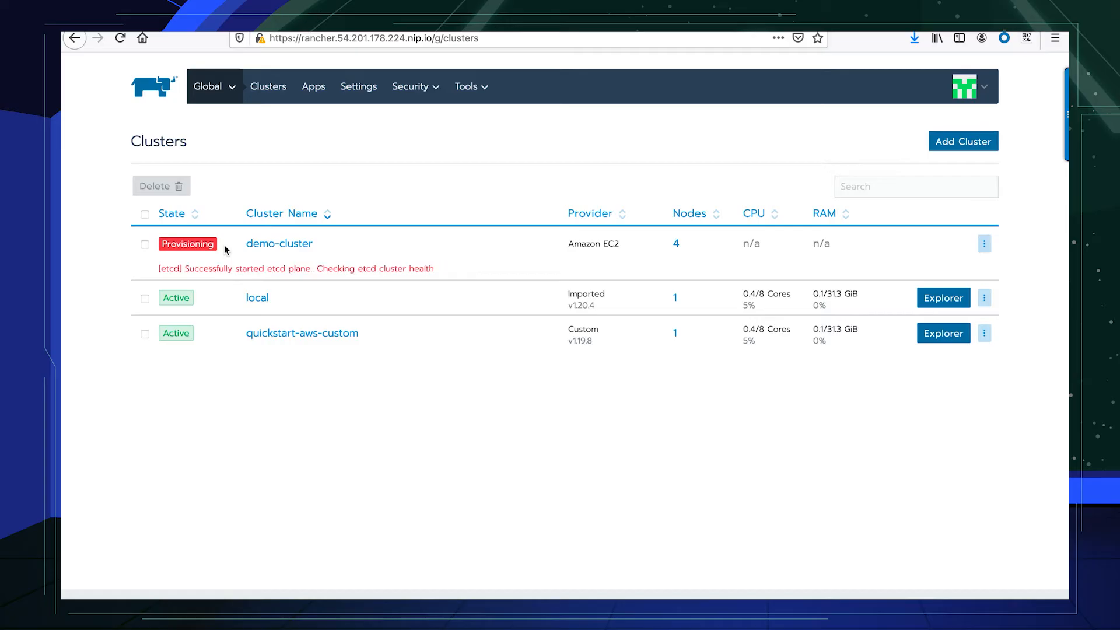
{"action": "left_click", "coordinate": [677, 245]}
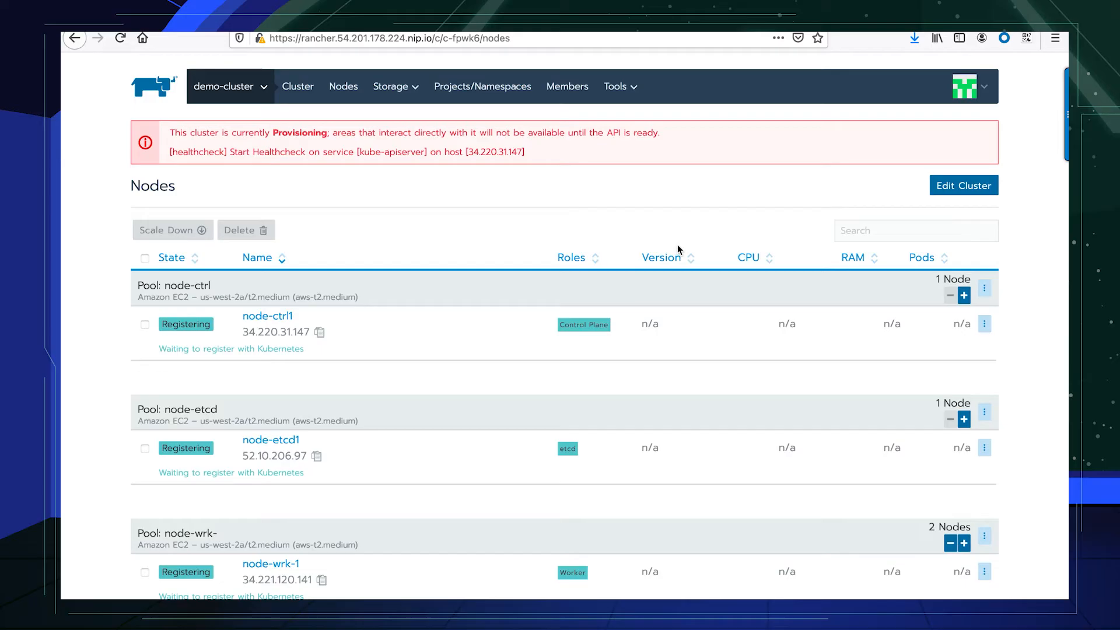
{"action": "scroll", "coordinate": [677, 244], "scroll_direction": "down", "scroll_amount": 2}
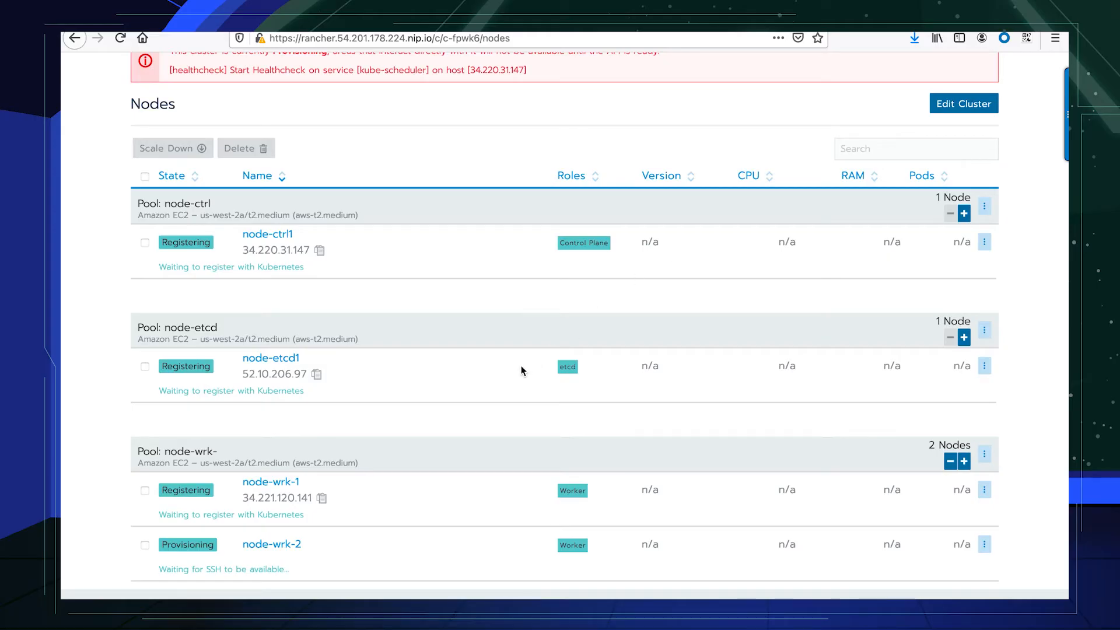
{"action": "scroll", "coordinate": [411, 352], "scroll_direction": "up", "scroll_amount": 3}
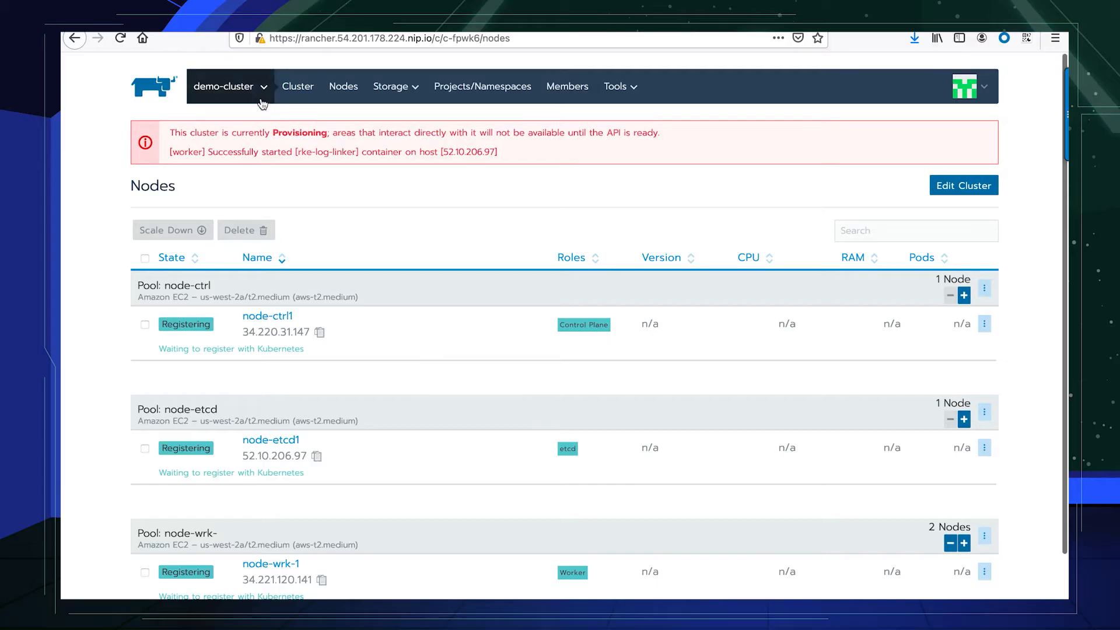
{"action": "left_click", "coordinate": [231, 86]}
{"action": "left_click", "coordinate": [235, 122]}
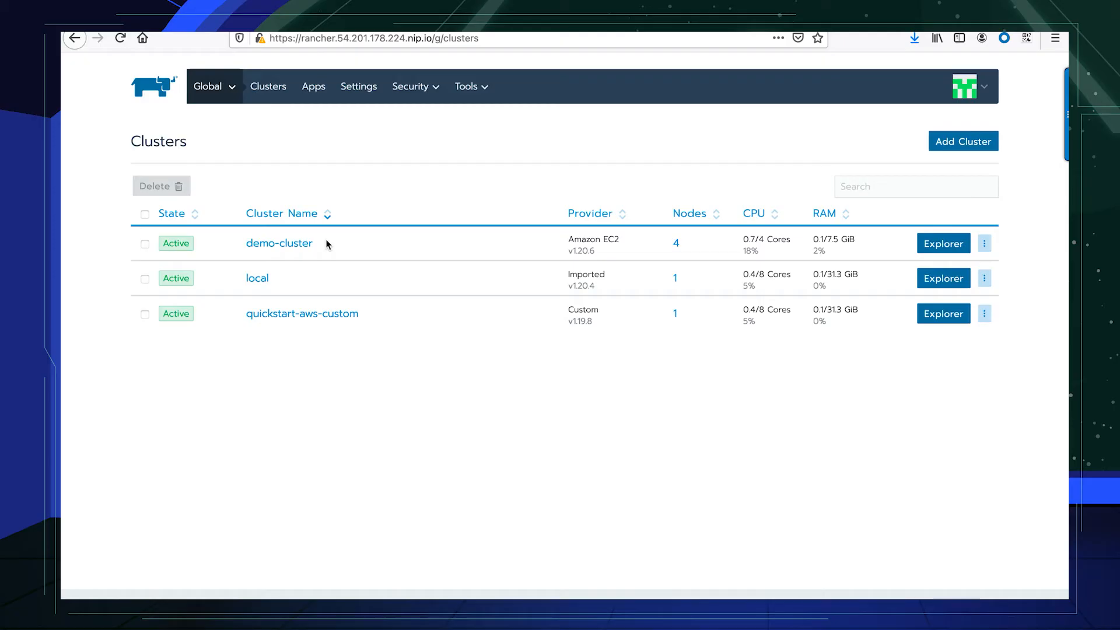
Step: Scale the node-wrk- worker pool of demo-cluster up to 3 nodes
{"action": "left_click", "coordinate": [676, 244]}
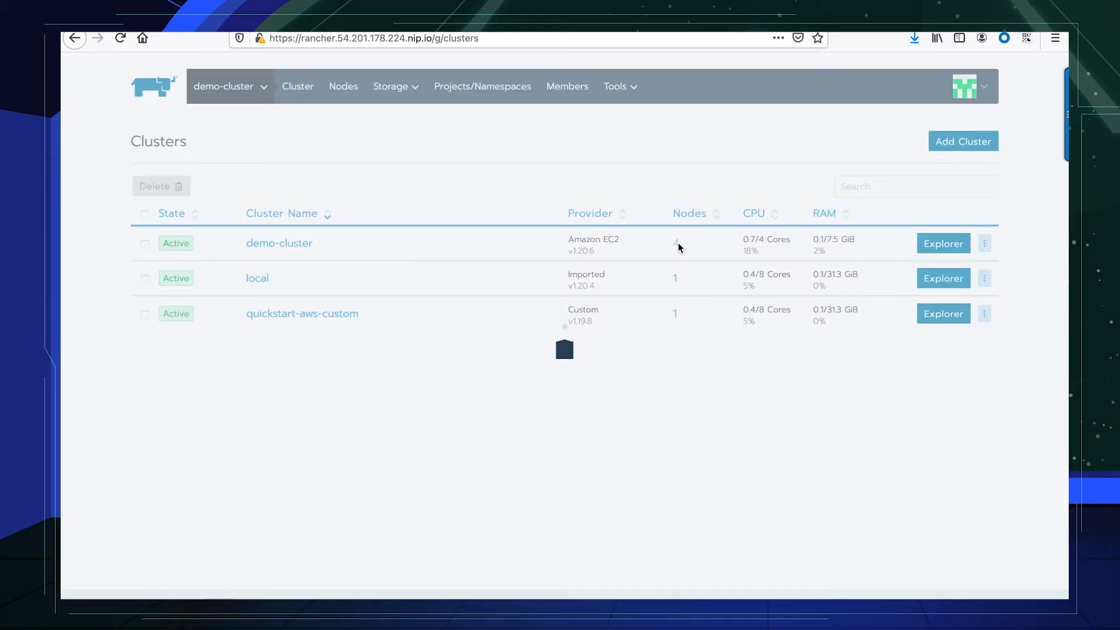
{"action": "scroll", "coordinate": [656, 314], "scroll_direction": "down", "scroll_amount": 1}
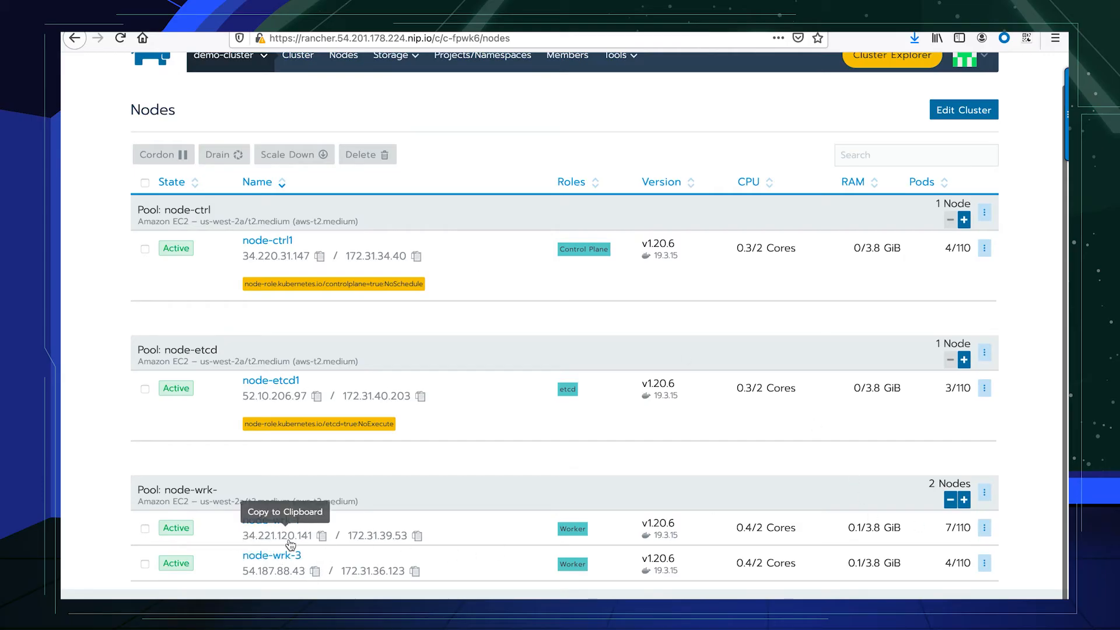
{"action": "left_click", "coordinate": [964, 500]}
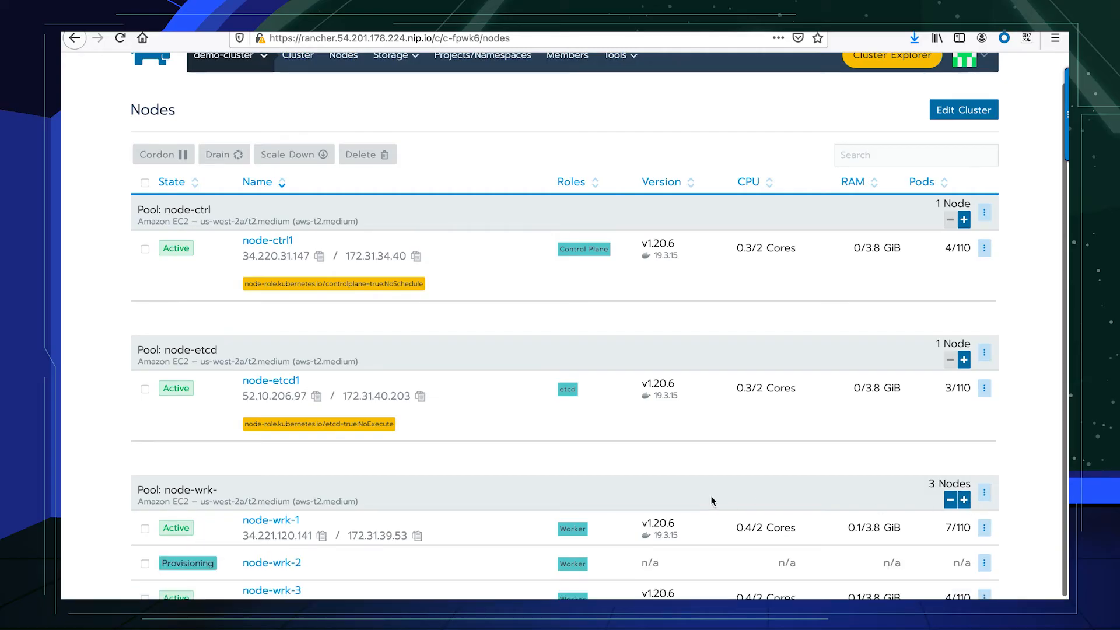
{"action": "scroll", "coordinate": [712, 501], "scroll_direction": "down", "scroll_amount": 1}
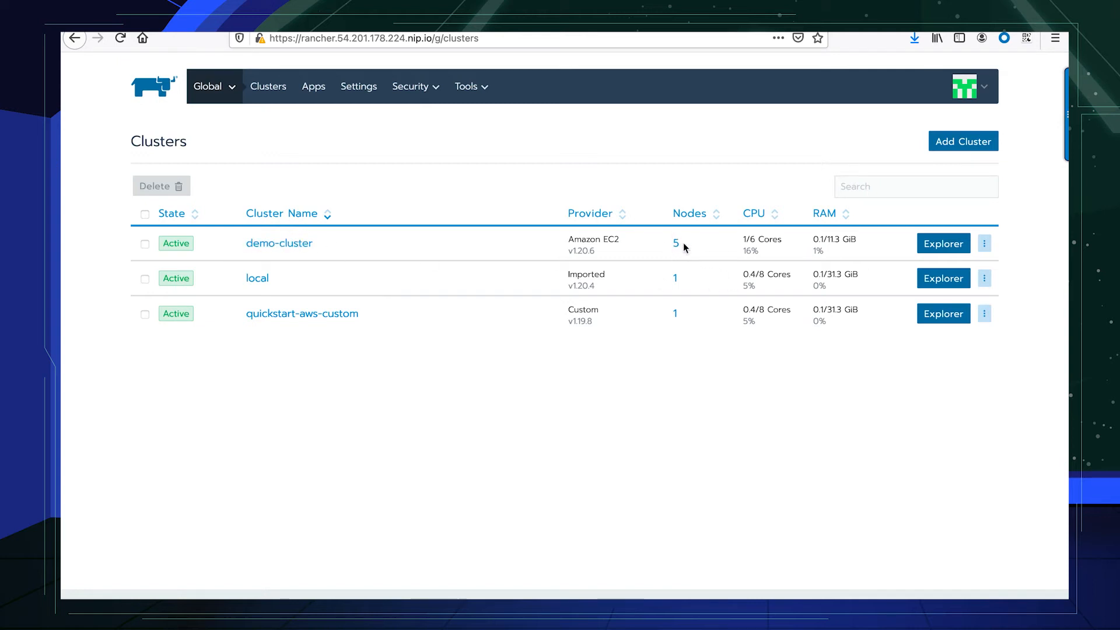
Step: Open demo-cluster in Cluster Explorer and look through its workload, service discovery and storage resource categories
{"action": "left_click", "coordinate": [951, 246]}
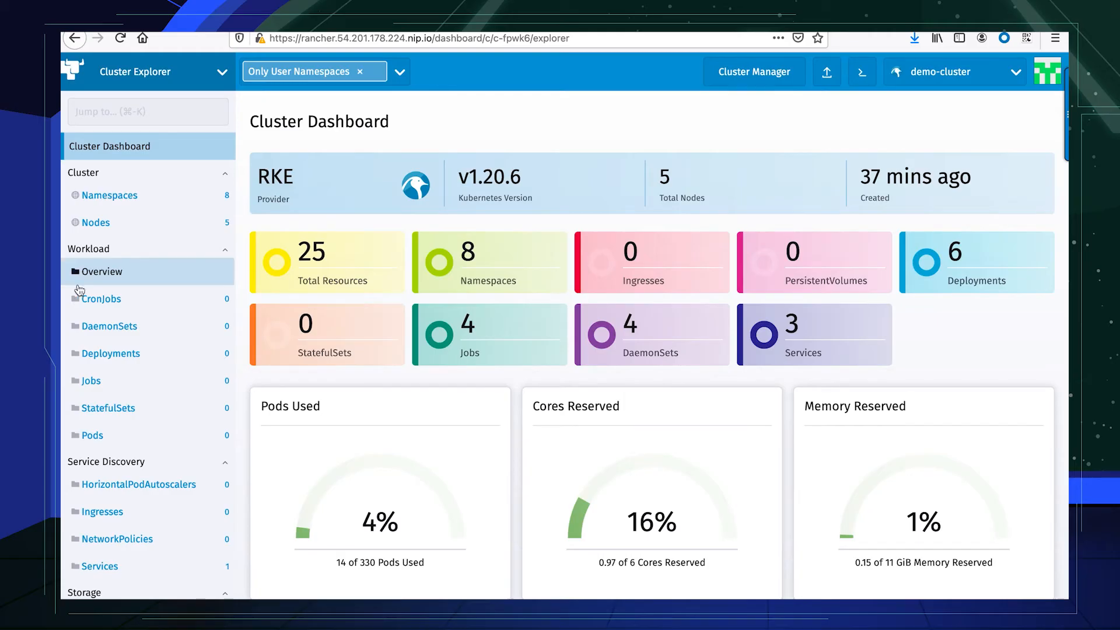
{"action": "scroll", "coordinate": [138, 462], "scroll_direction": "down", "scroll_amount": 1}
{"action": "scroll", "coordinate": [136, 462], "scroll_direction": "down", "scroll_amount": 5}
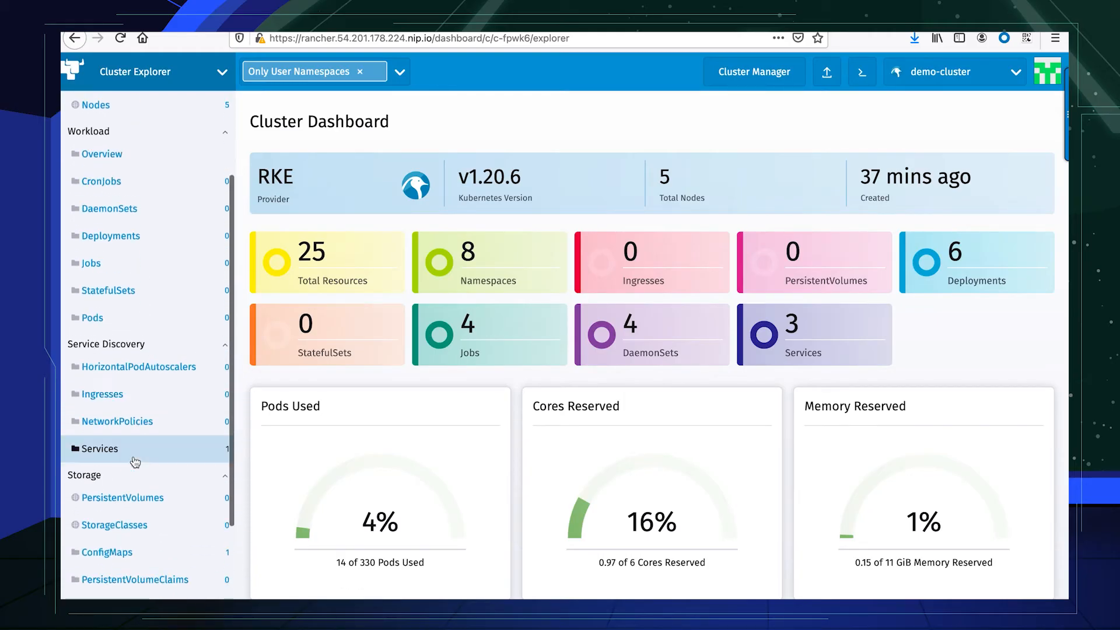
{"action": "scroll", "coordinate": [138, 462], "scroll_direction": "up", "scroll_amount": 6}
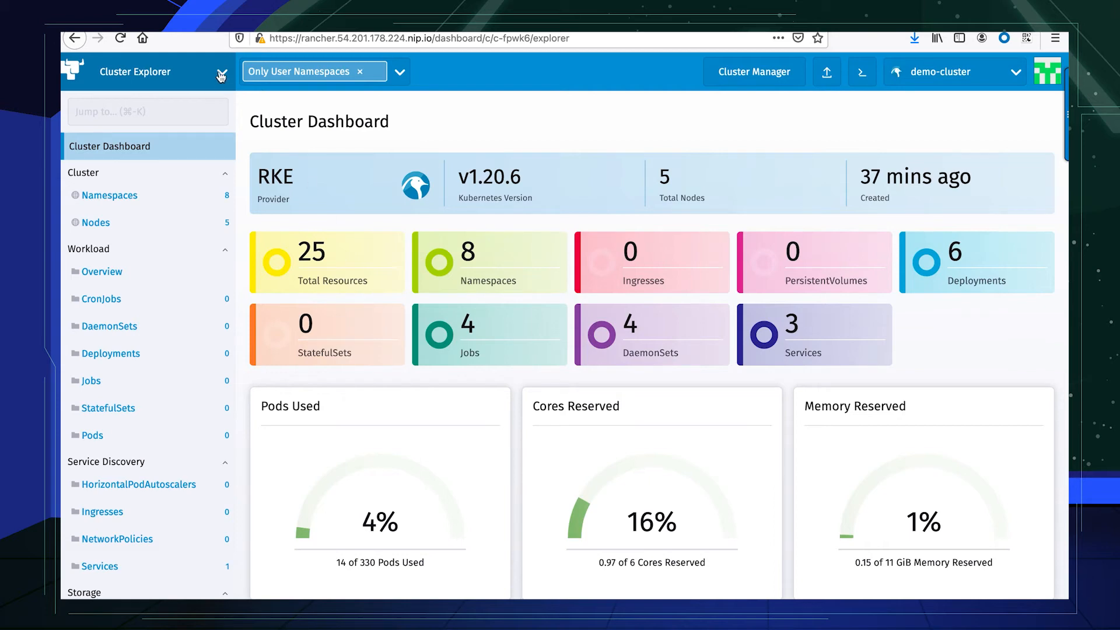
Step: Open the Monitoring chart's installation page from Apps & Marketplace
{"action": "left_click", "coordinate": [221, 73]}
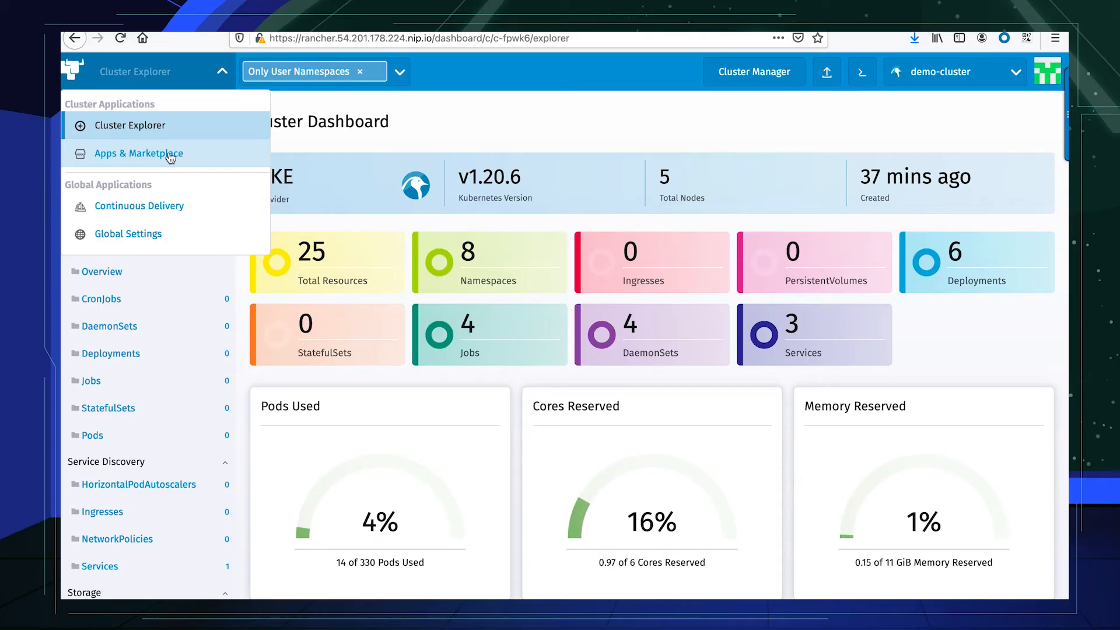
{"action": "left_click", "coordinate": [169, 154]}
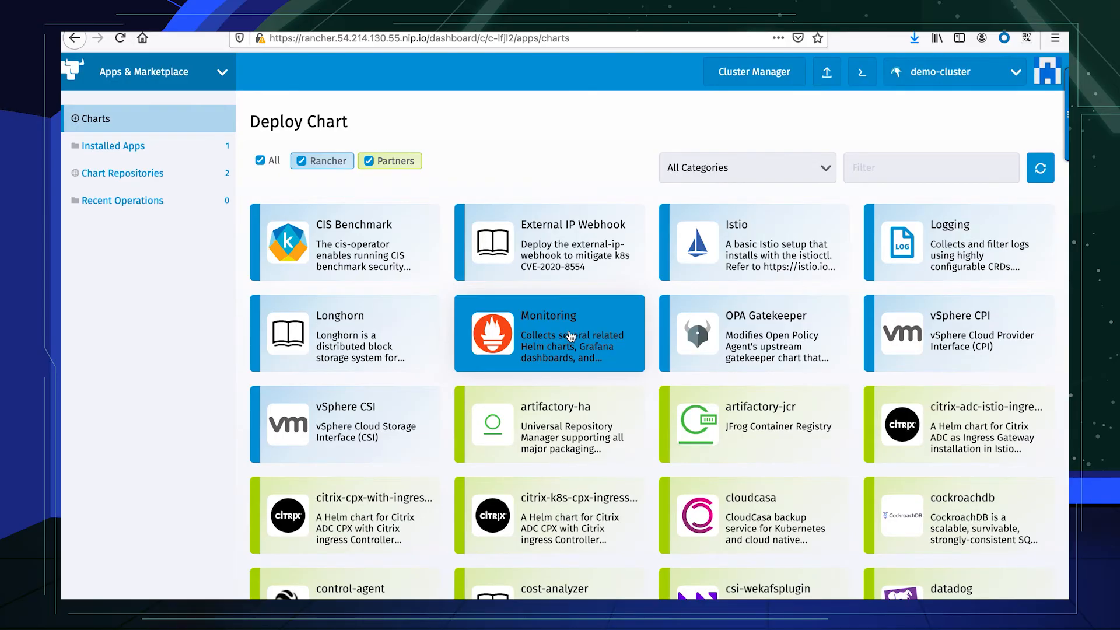
{"action": "left_click", "coordinate": [570, 336]}
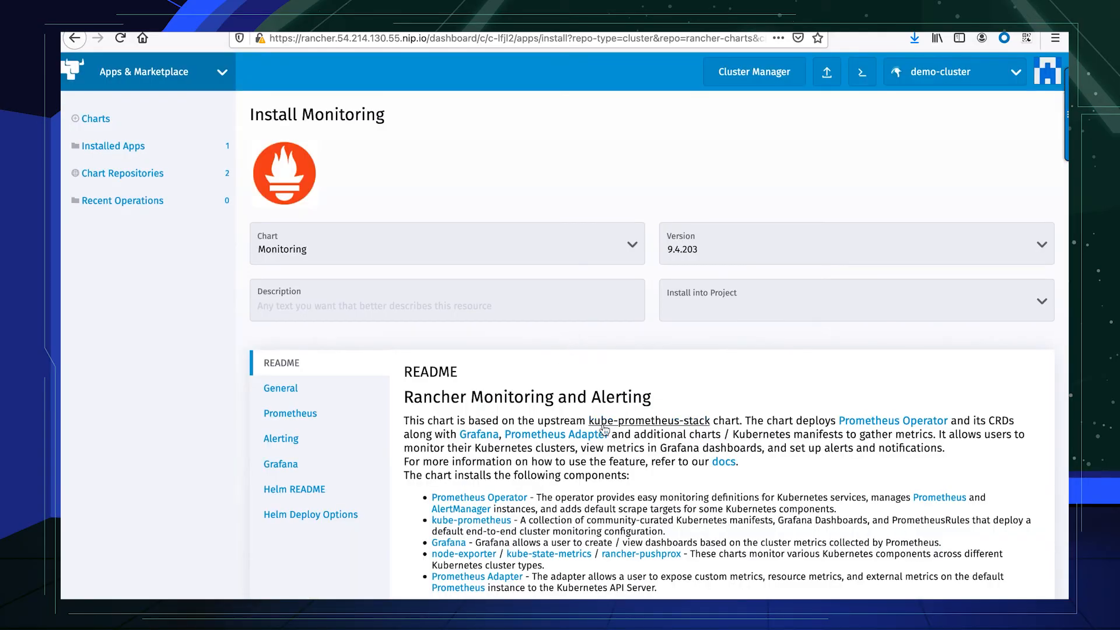
Step: Review the Monitoring chart's available versions, Grafana settings and README, and install version 9.4.203 with Grafana storage disabled
{"action": "left_click", "coordinate": [1048, 255]}
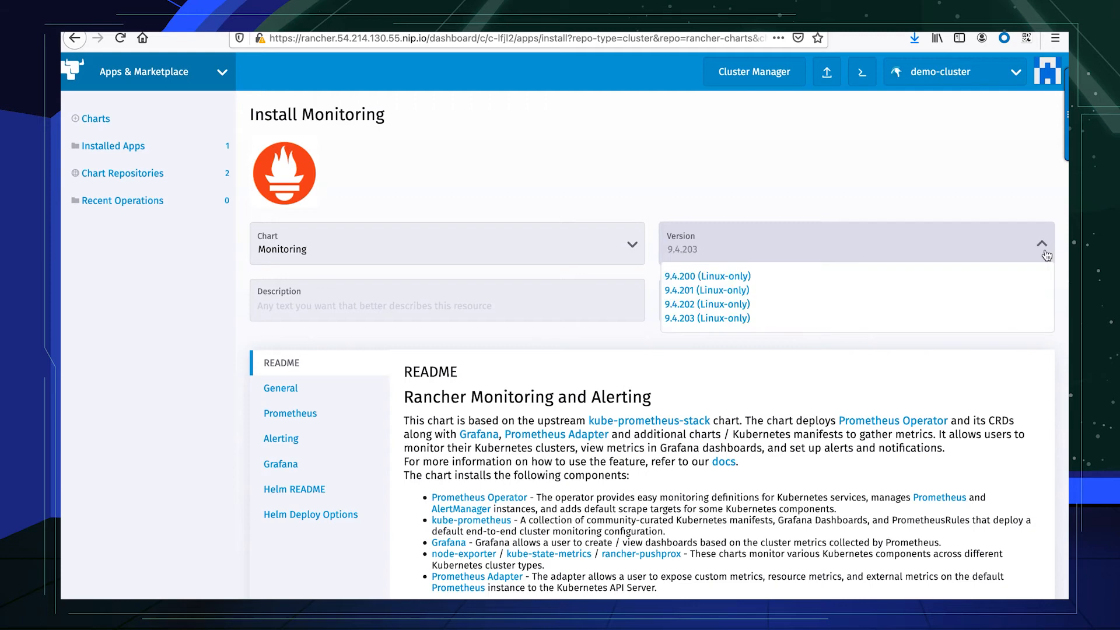
{"action": "left_click", "coordinate": [996, 175]}
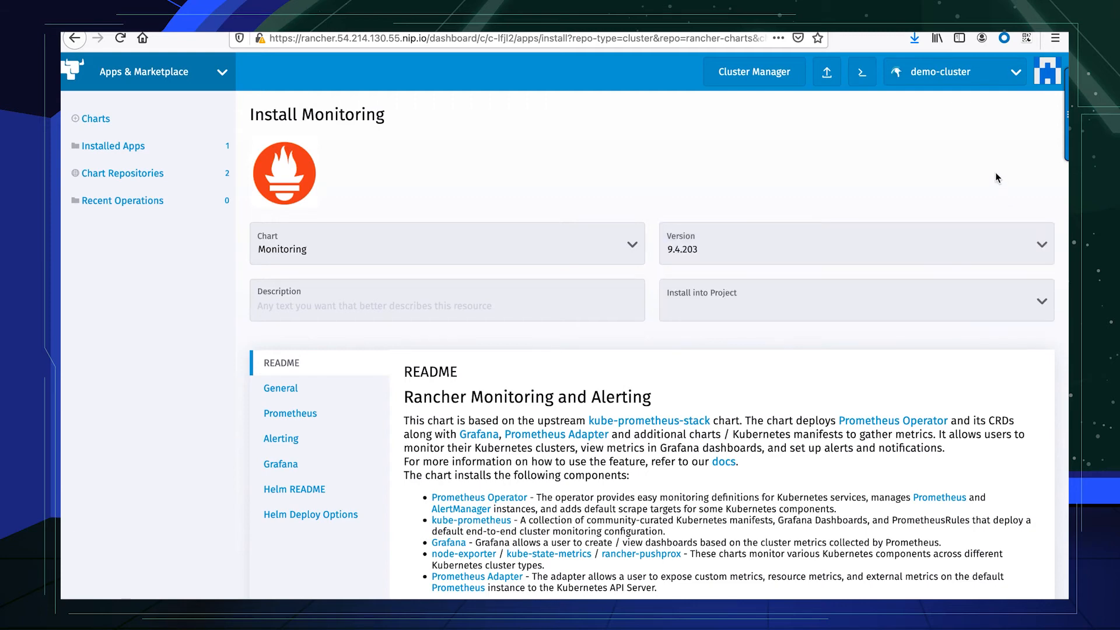
{"action": "scroll", "coordinate": [303, 405], "scroll_direction": "down", "scroll_amount": 2}
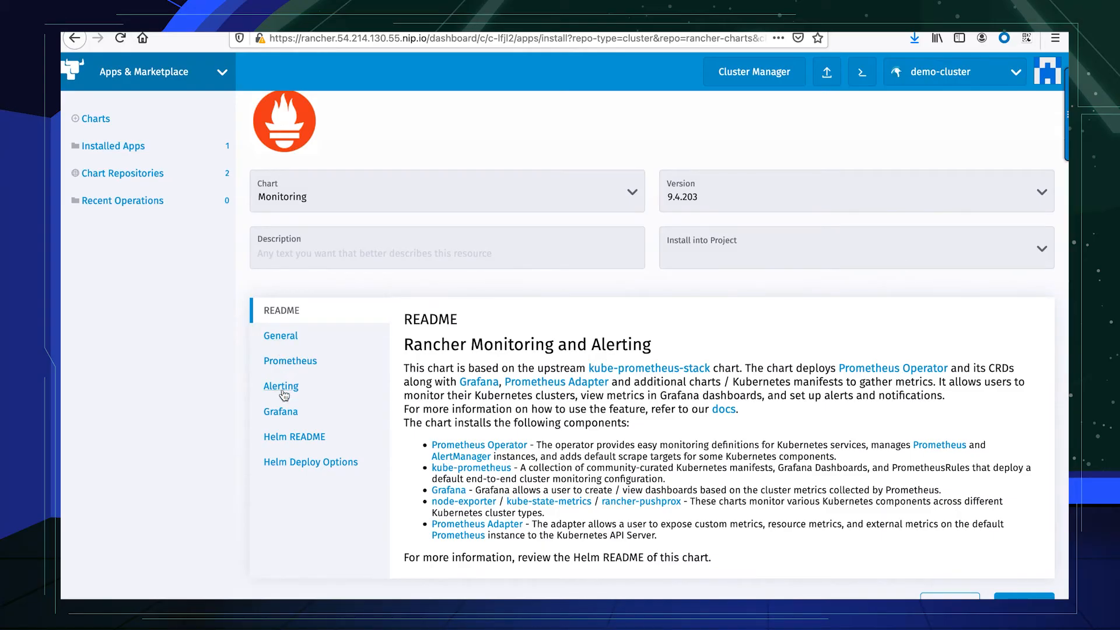
{"action": "left_click", "coordinate": [280, 413]}
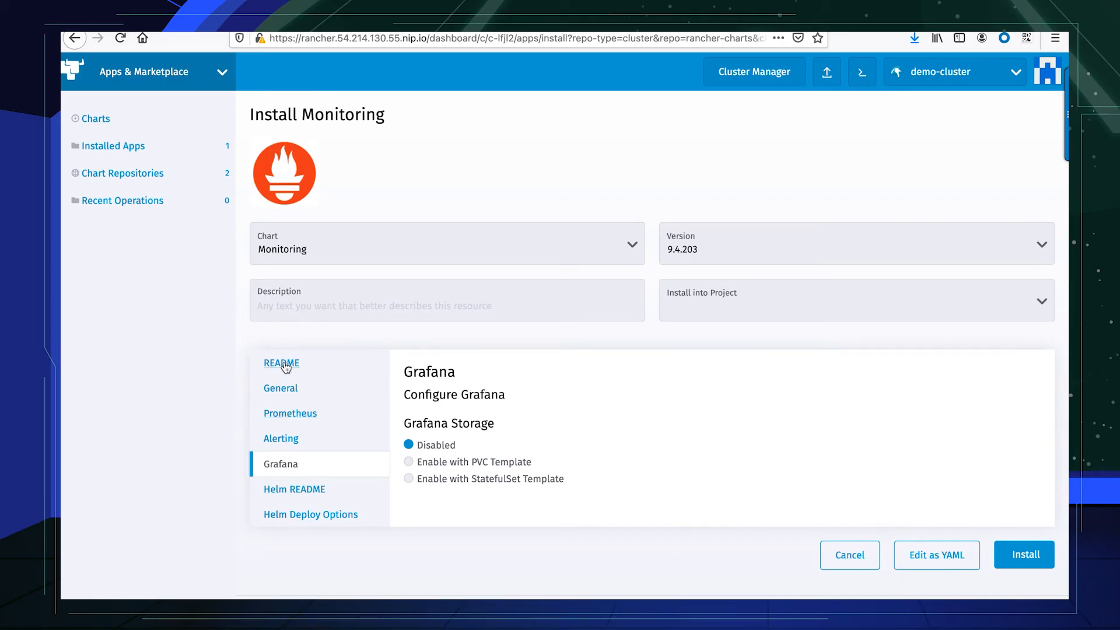
{"action": "left_click", "coordinate": [284, 369]}
{"action": "scroll", "coordinate": [499, 378], "scroll_direction": "down", "scroll_amount": 3}
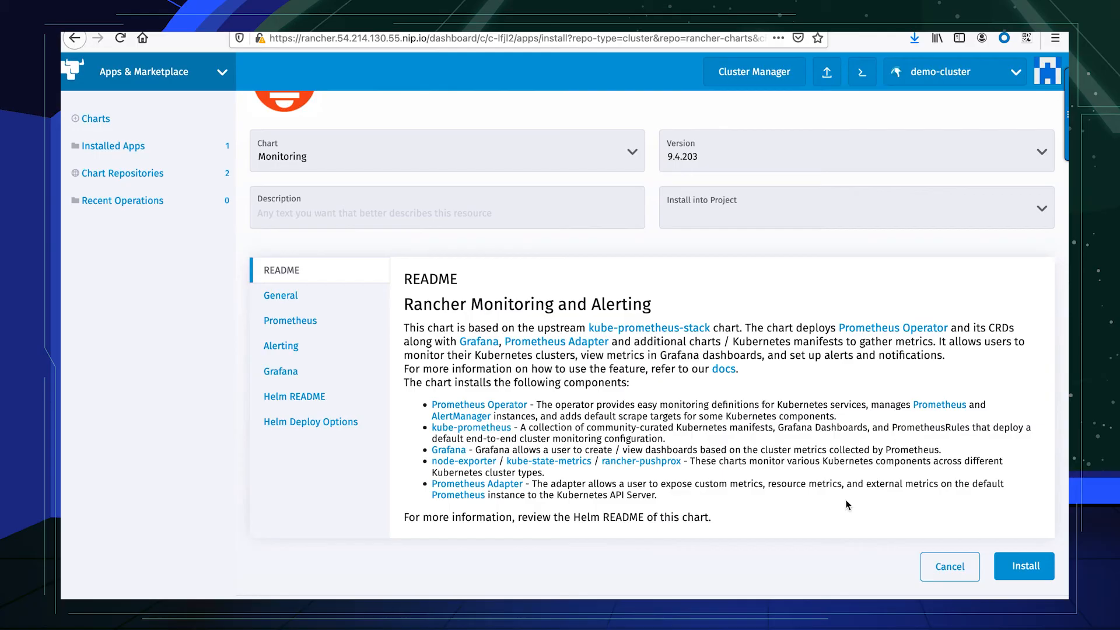
{"action": "scroll", "coordinate": [836, 484], "scroll_direction": "up", "scroll_amount": 1}
{"action": "scroll", "coordinate": [836, 483], "scroll_direction": "down", "scroll_amount": 1}
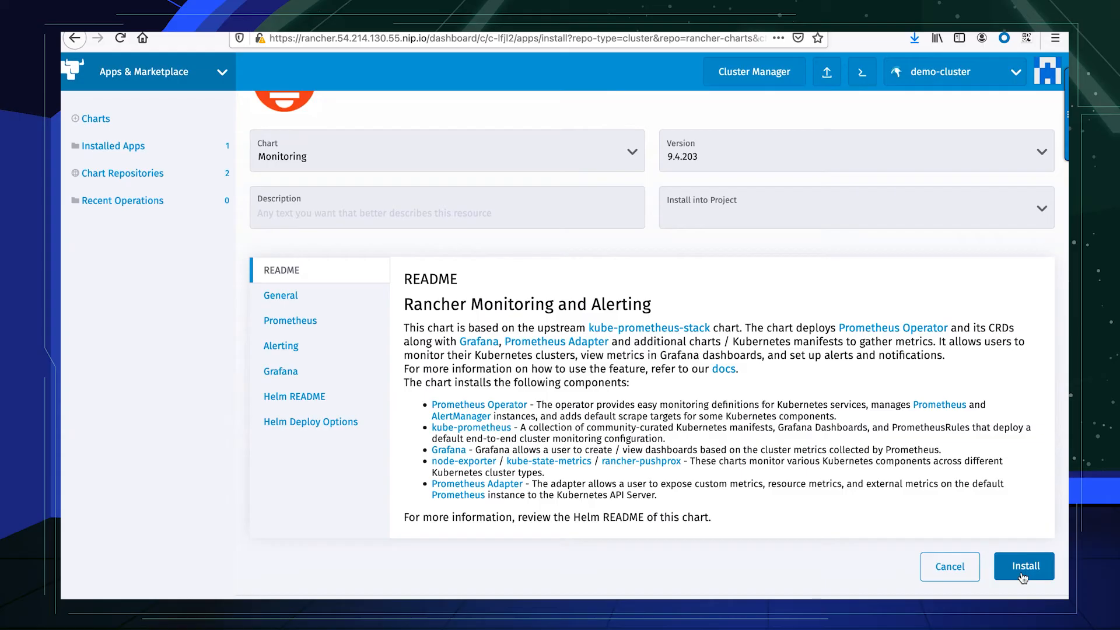
{"action": "left_click", "coordinate": [1021, 574]}
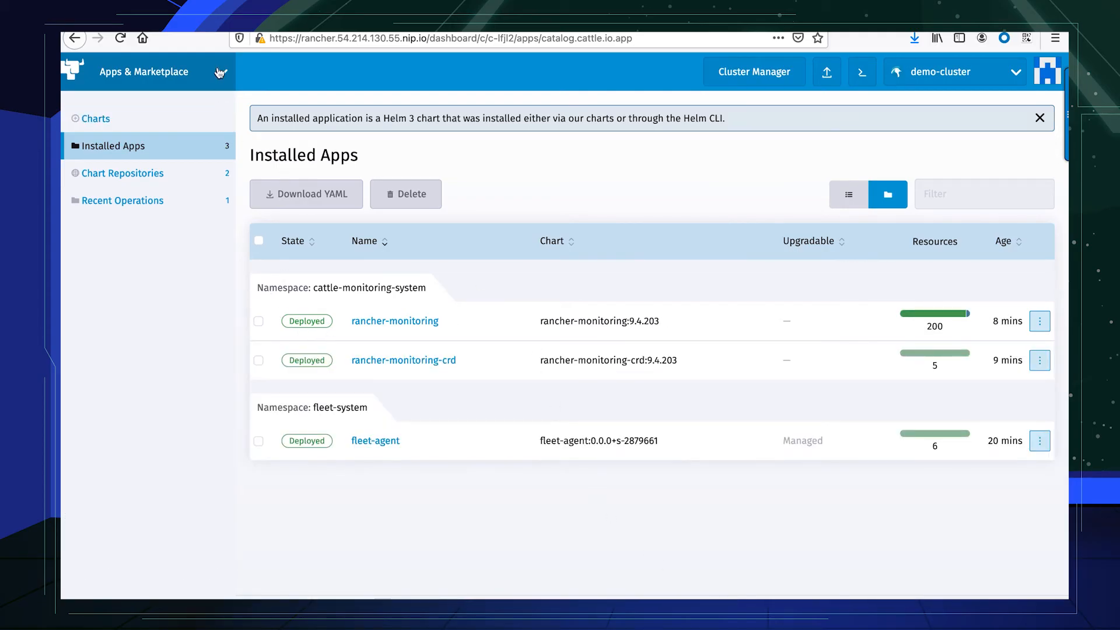
Step: Open the Grafana metrics dashboards from the Monitoring overview and examine the cluster's CPU, memory and filesystem usage
{"action": "left_click", "coordinate": [219, 85]}
{"action": "left_click", "coordinate": [119, 183]}
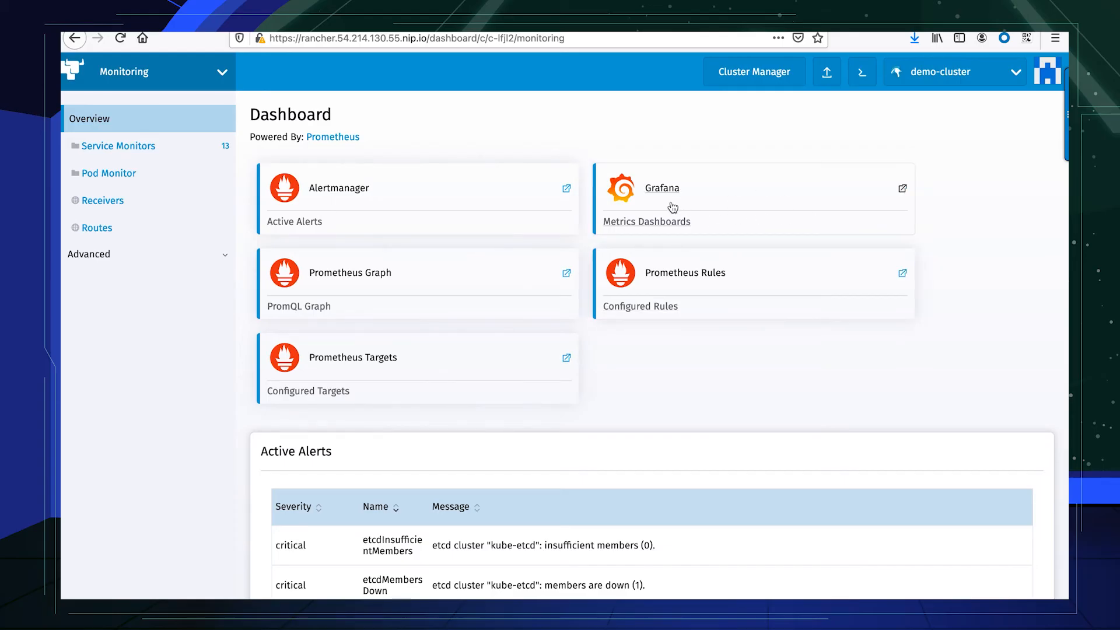
{"action": "left_click", "coordinate": [665, 210]}
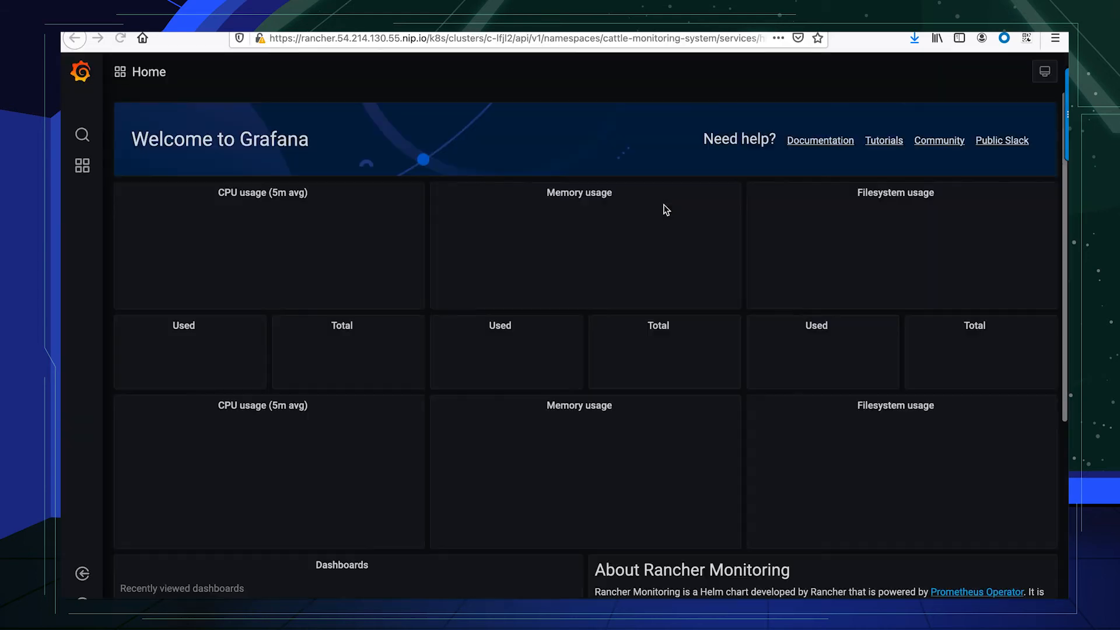
{"action": "scroll", "coordinate": [619, 254], "scroll_direction": "down", "scroll_amount": 1}
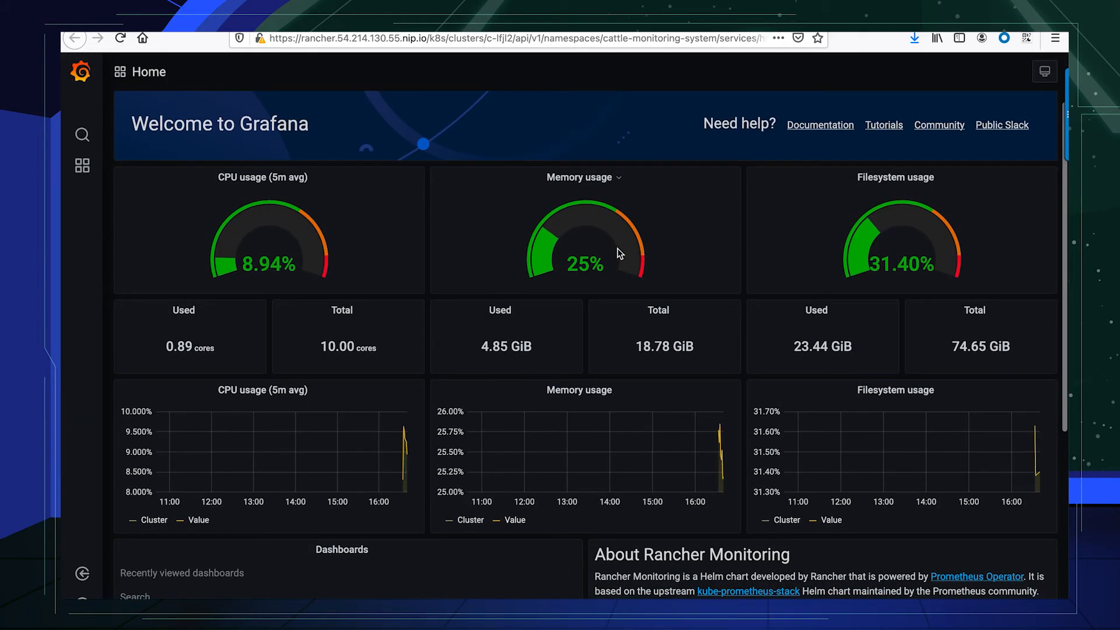
{"action": "scroll", "coordinate": [620, 254], "scroll_direction": "down", "scroll_amount": 2}
{"action": "scroll", "coordinate": [619, 254], "scroll_direction": "up", "scroll_amount": 3}
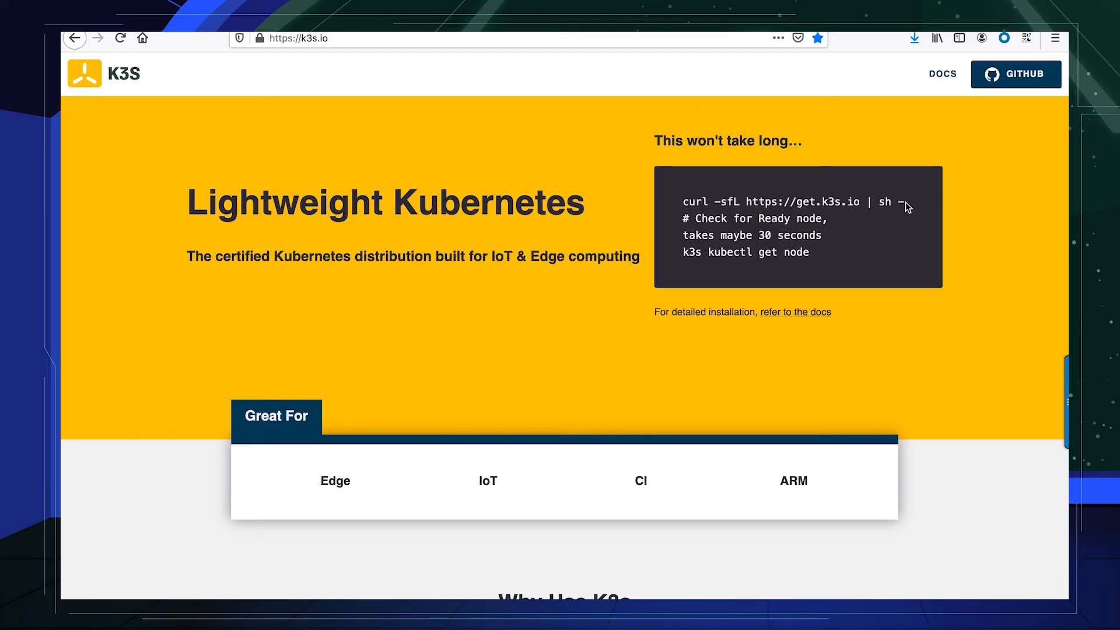
{"action": "left_click_drag", "start_coordinate": [904, 202], "coordinate": [684, 202]}
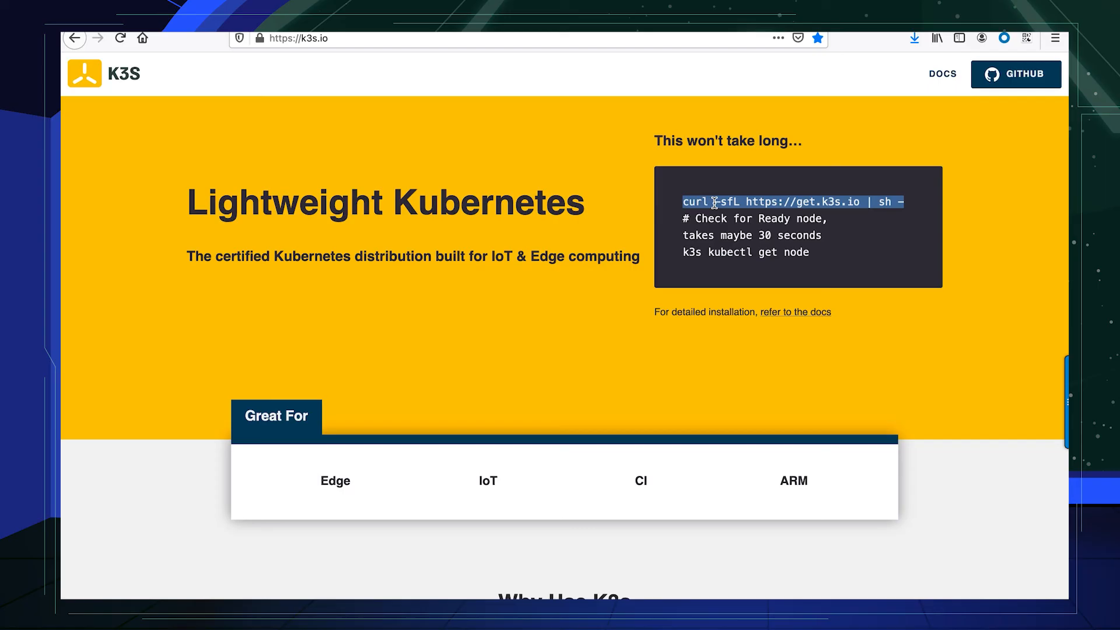
{"action": "right_click", "coordinate": [714, 203]}
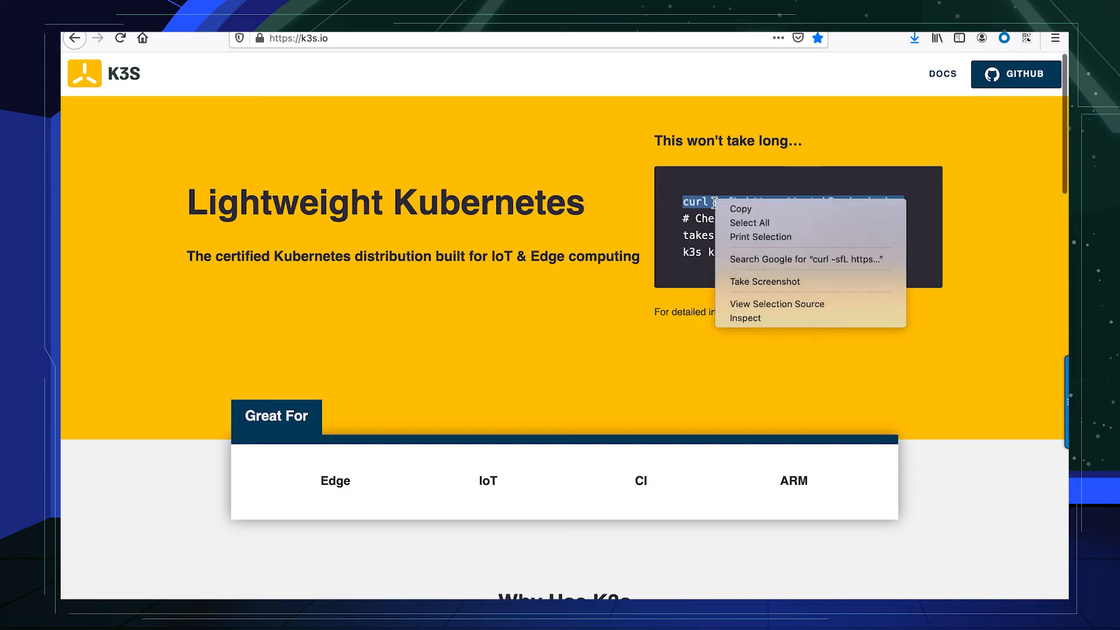
{"action": "left_click", "coordinate": [727, 207]}
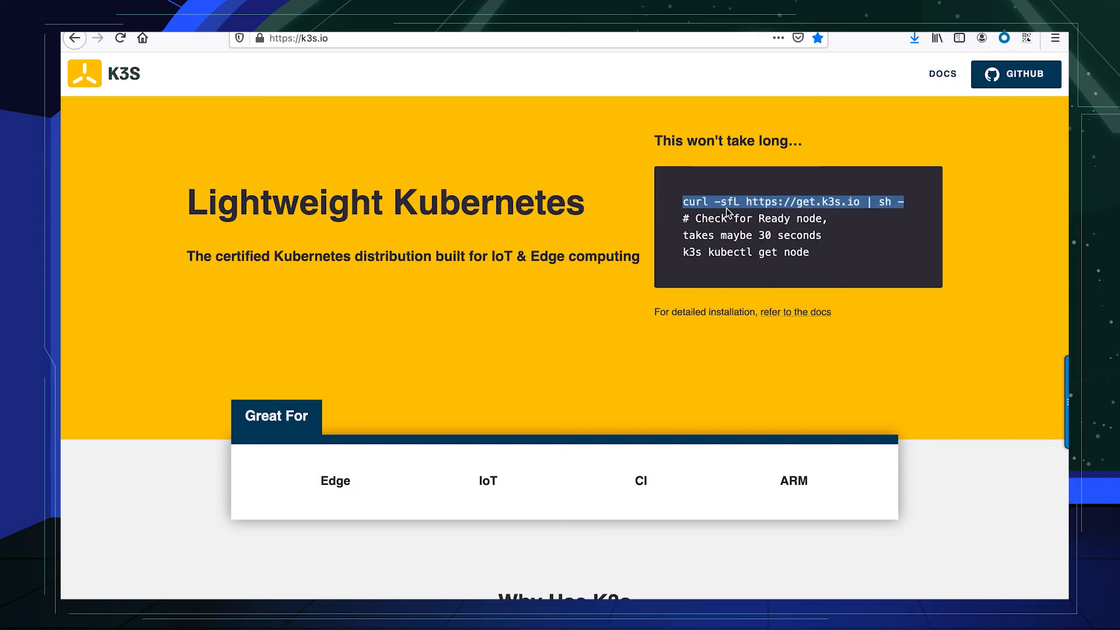
{"action": "left_click", "coordinate": [493, 268]}
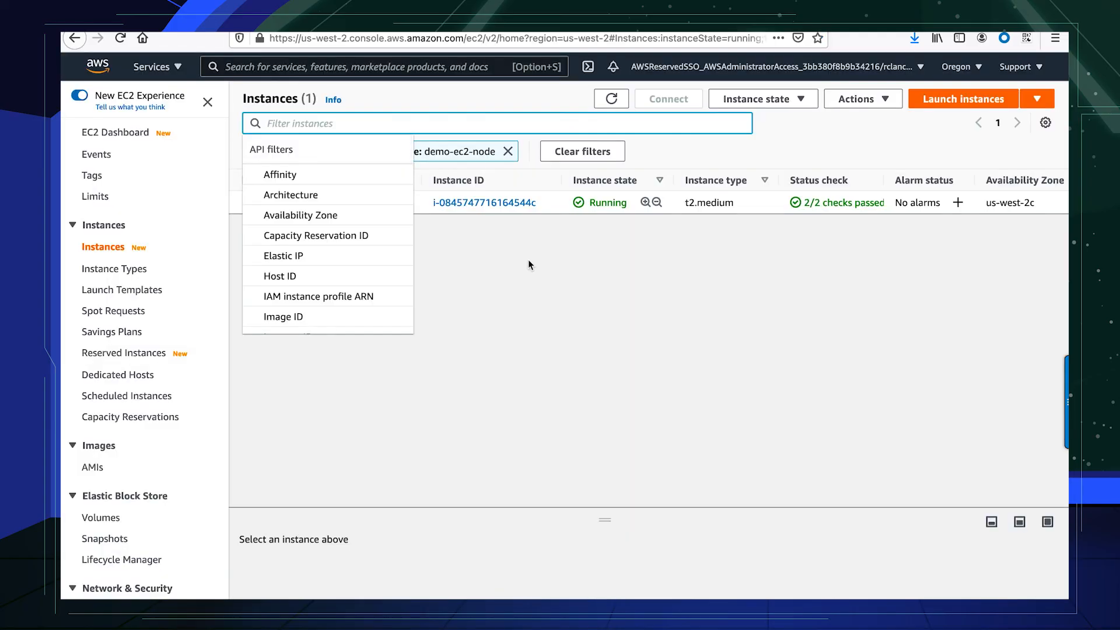
{"action": "left_click", "coordinate": [527, 259]}
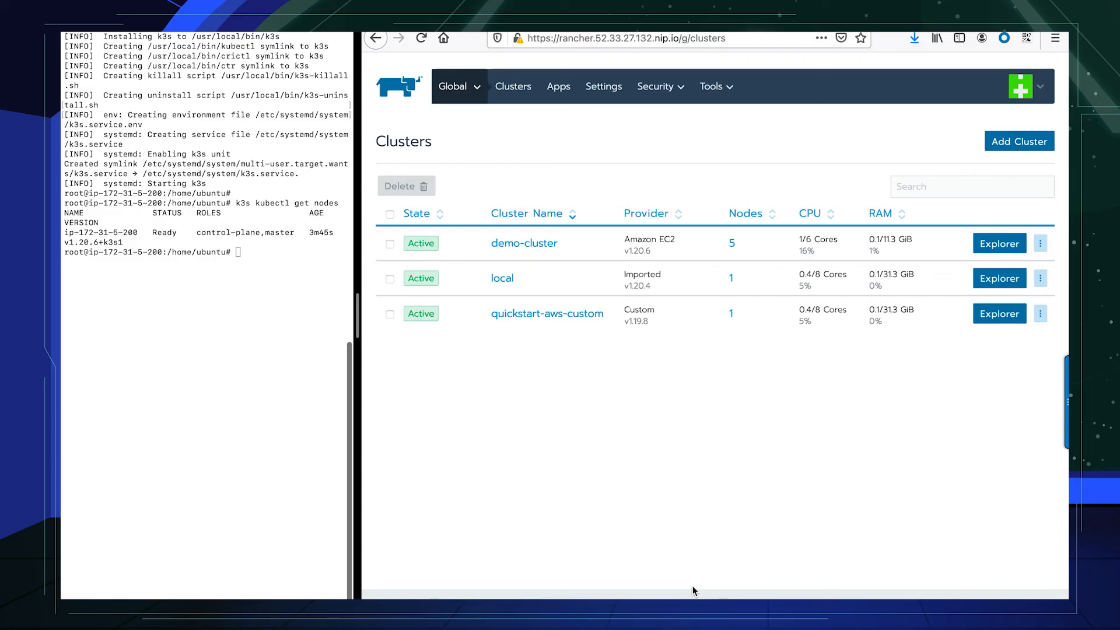
Step: Register an existing Kubernetes cluster of type Other Cluster in Rancher with the name k3s
{"action": "left_click", "coordinate": [1010, 146]}
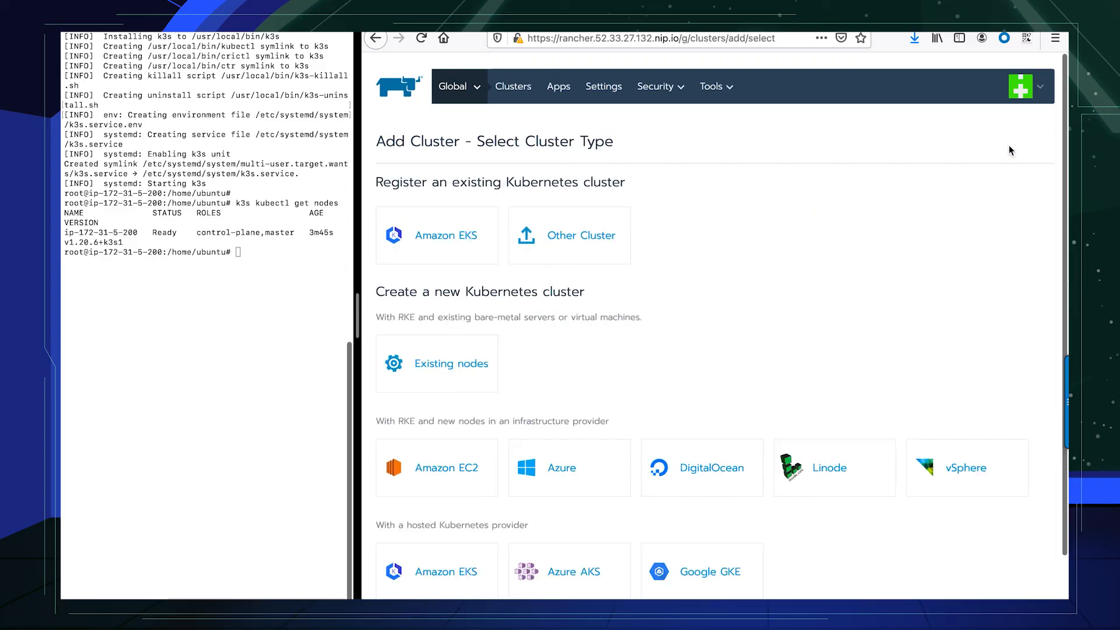
{"action": "left_click", "coordinate": [574, 238]}
{"action": "type", "text": "k3s"}
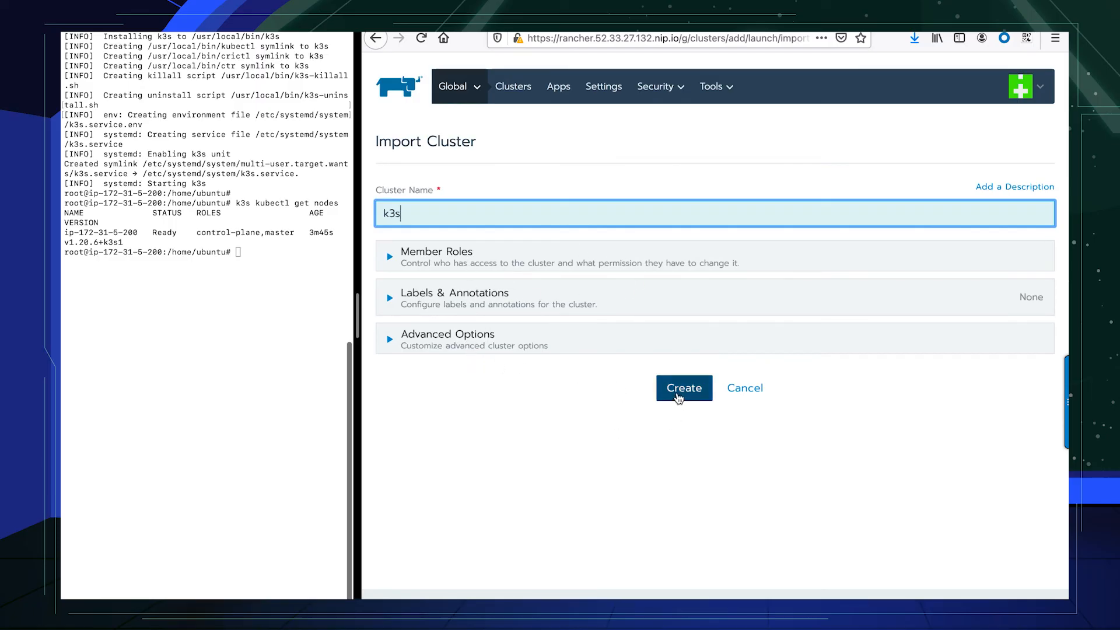
{"action": "left_click", "coordinate": [678, 397]}
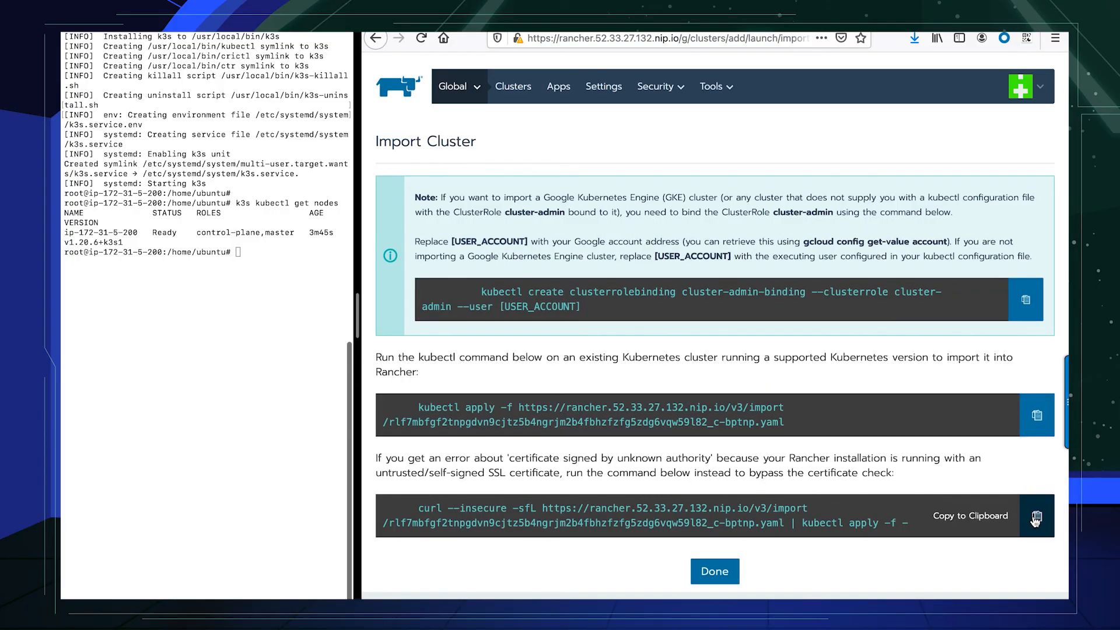
Step: Run the insecure curl import command containing the registration token in the K3s node's terminal and finish the cluster import in Rancher
{"action": "left_click", "coordinate": [278, 290]}
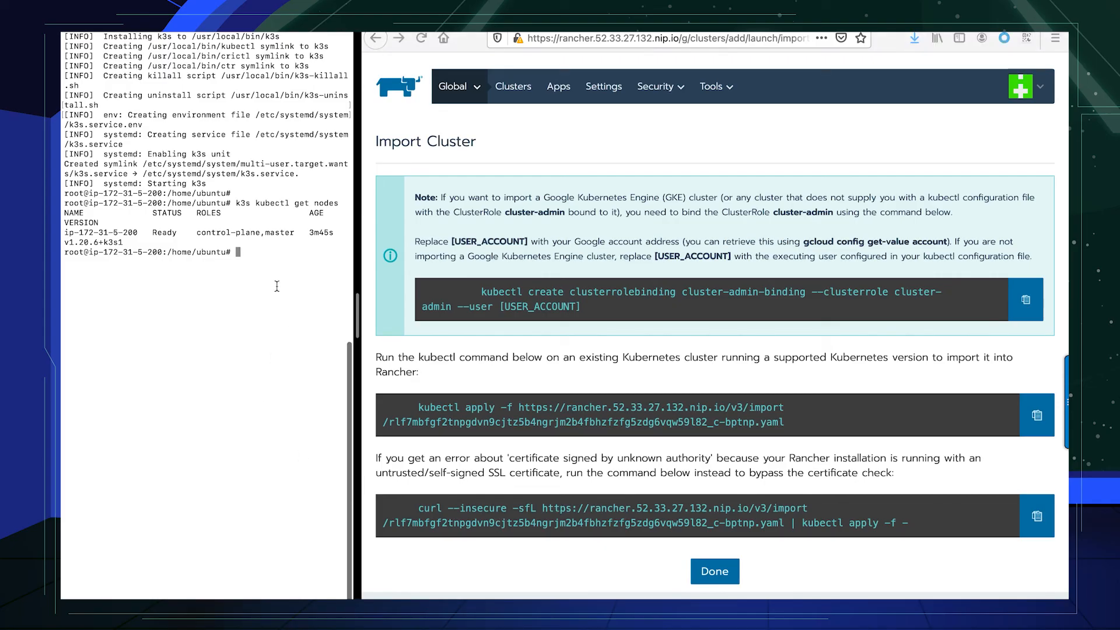
{"action": "key", "text": "ctrl+shift+v"}
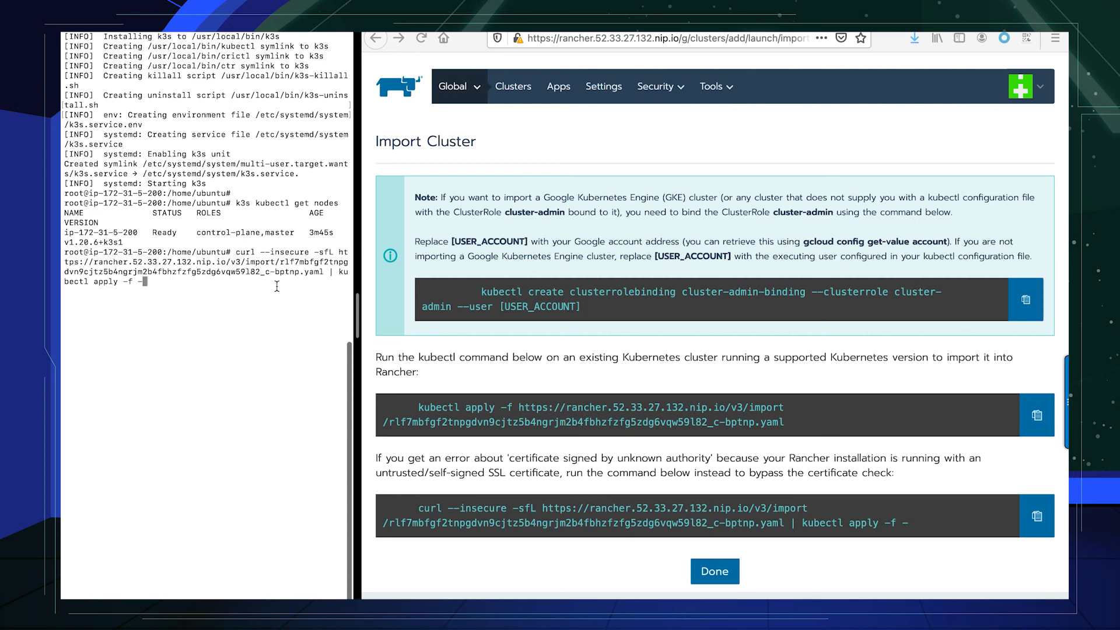
{"action": "key", "text": "Return"}
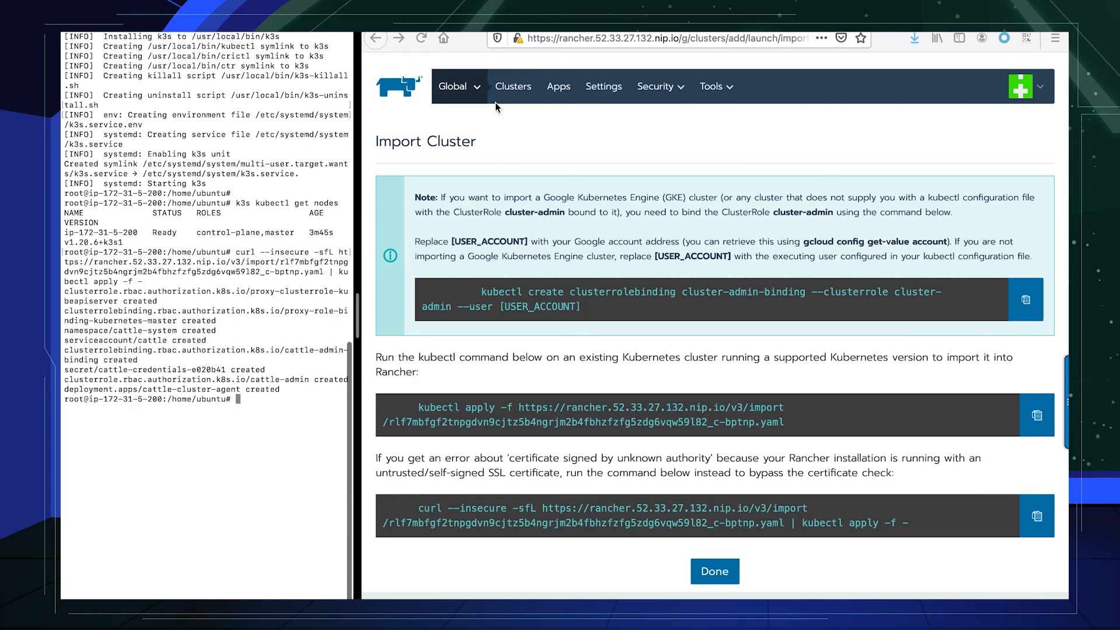
{"action": "left_click", "coordinate": [713, 574]}
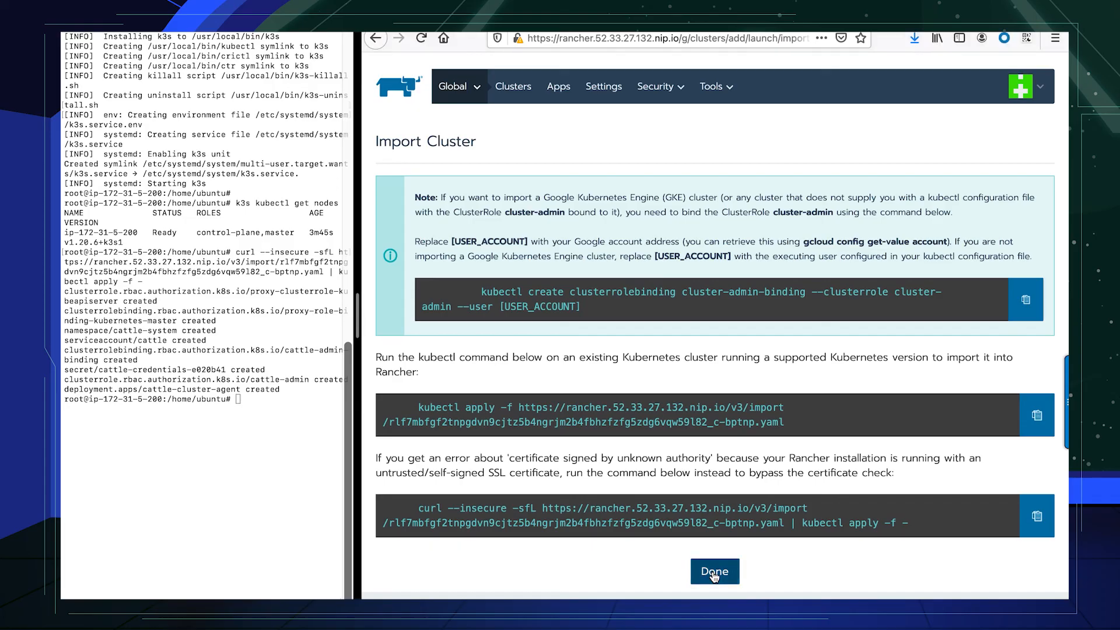
{"action": "left_click", "coordinate": [713, 574]}
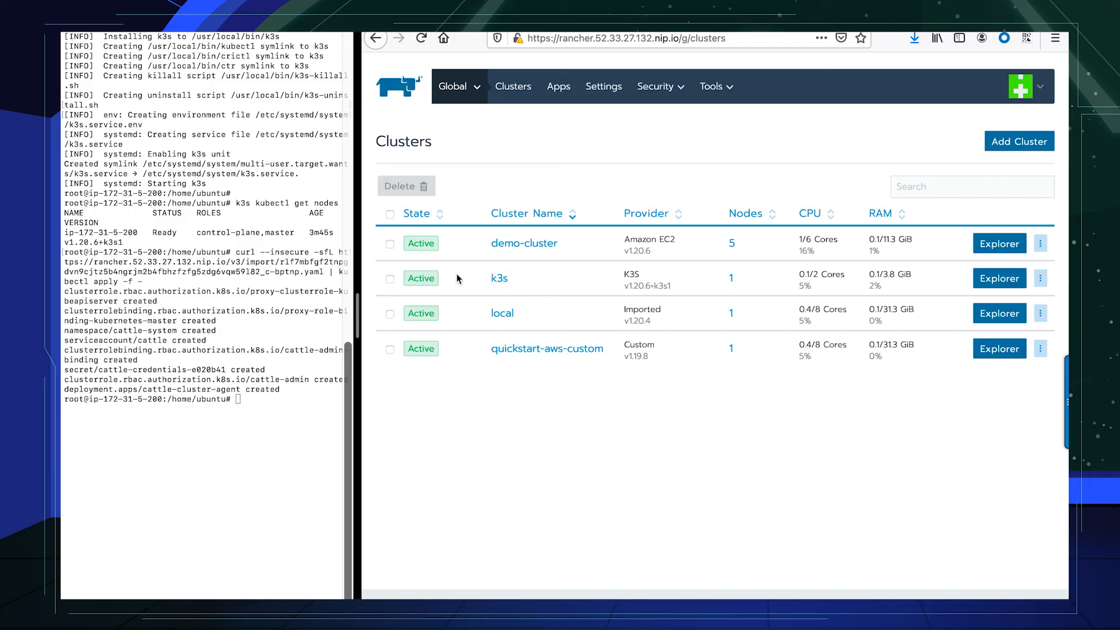
Step: Examine the k3s cluster's entry and the details of its control-plane node, and open the cluster in Cluster Explorer
{"action": "left_click_drag", "start_coordinate": [464, 283], "coordinate": [753, 288]}
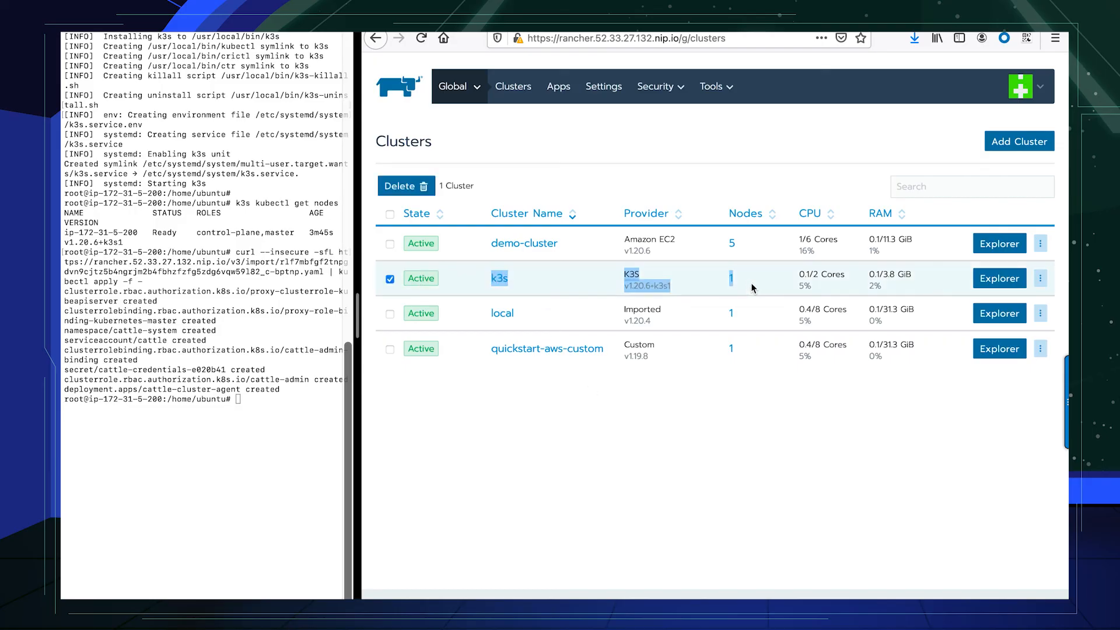
{"action": "left_click", "coordinate": [711, 406]}
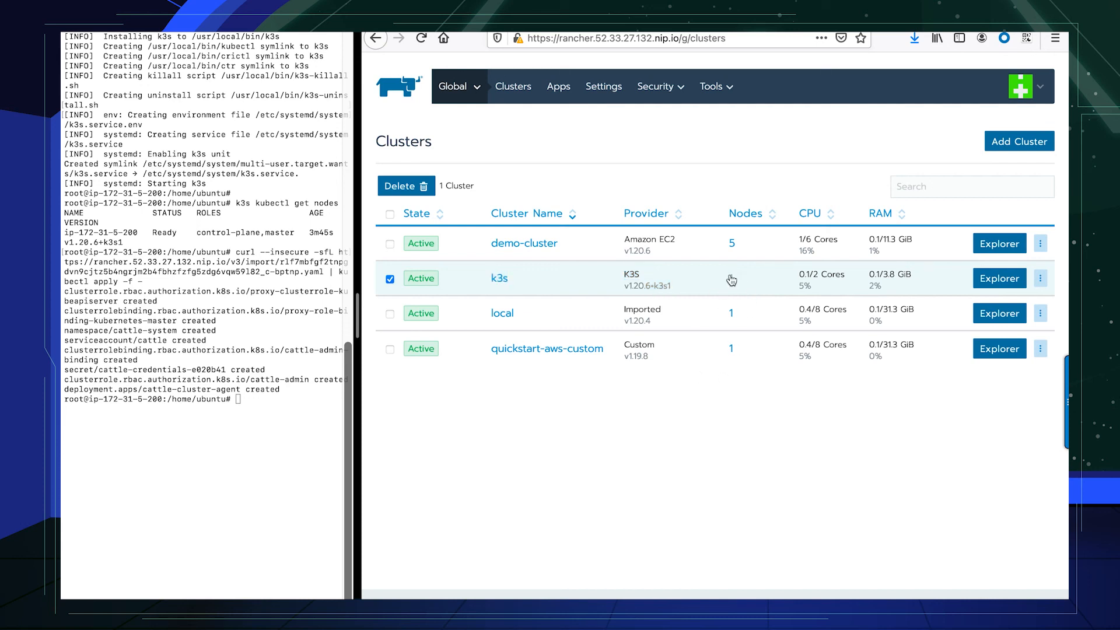
{"action": "left_click", "coordinate": [499, 280]}
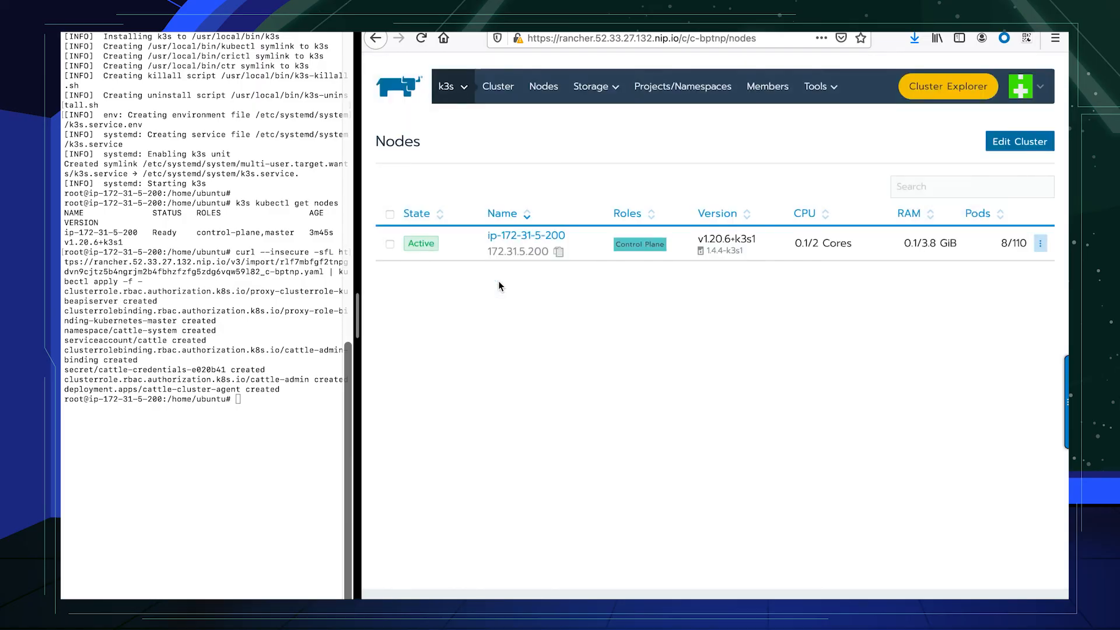
{"action": "left_click", "coordinate": [528, 238]}
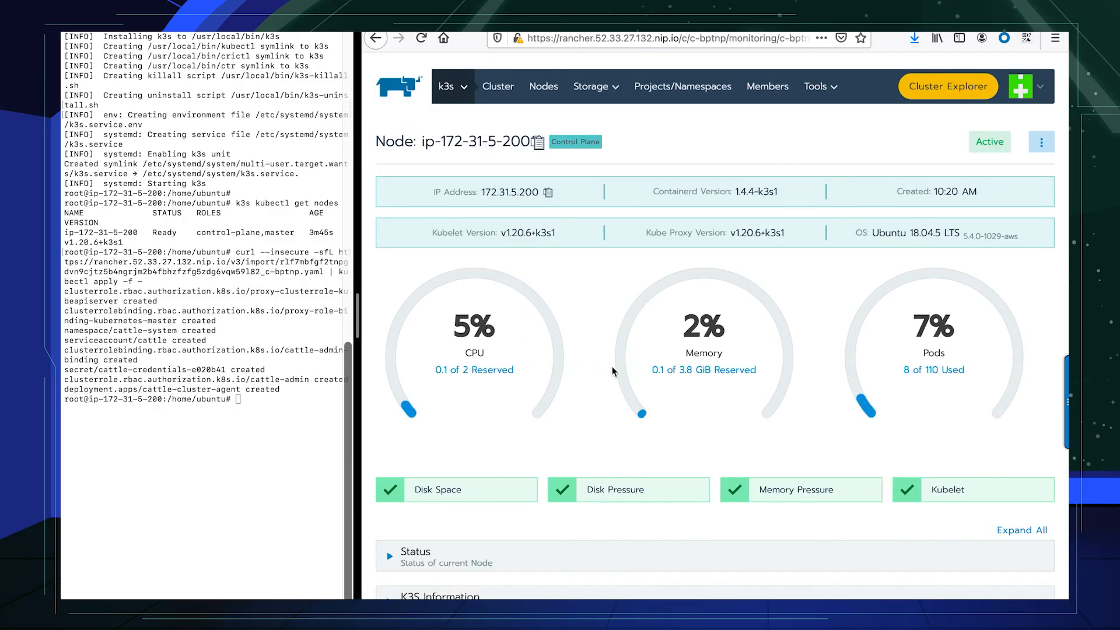
{"action": "left_click", "coordinate": [968, 88]}
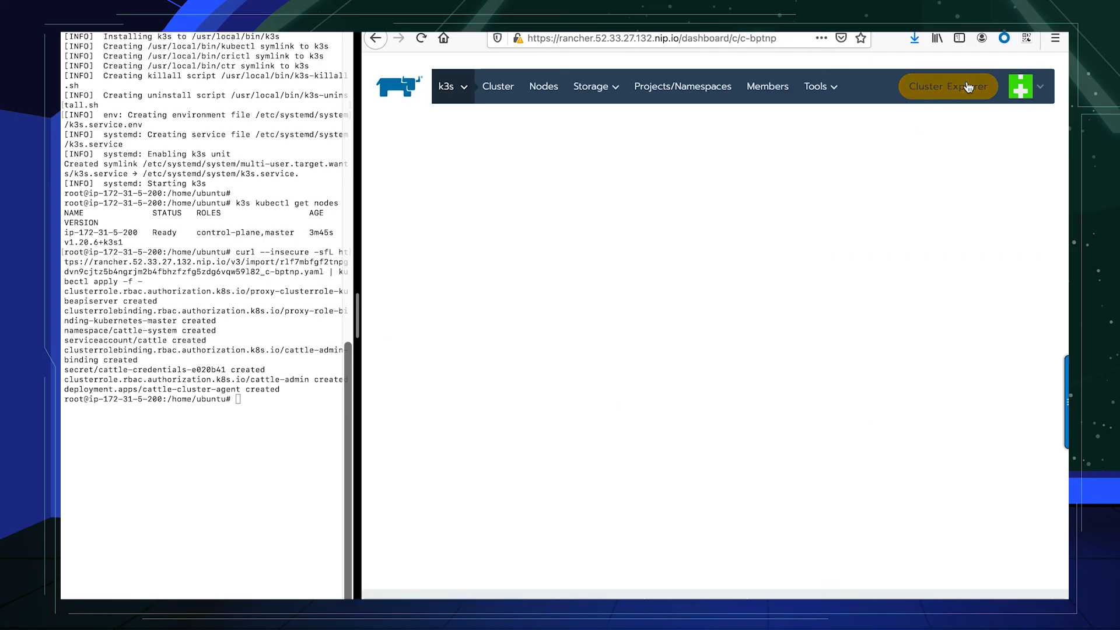